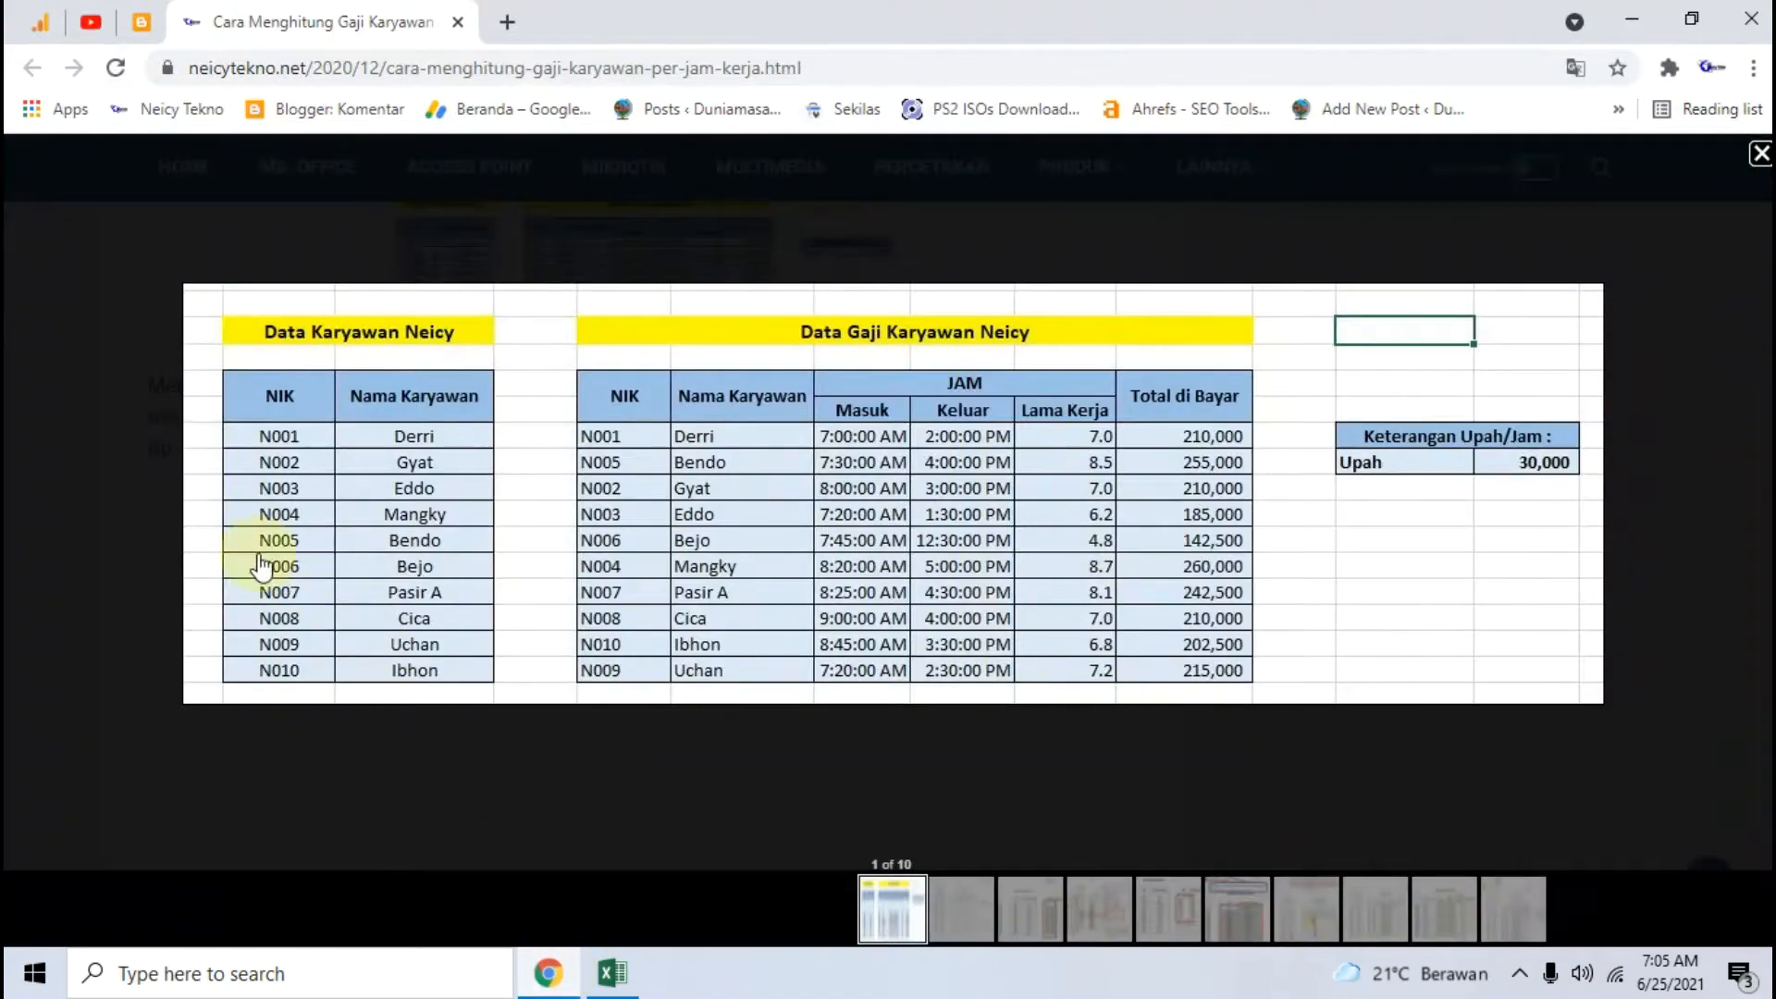
Read the article on calculating hourly employee pay, including its sample payroll table and the initial design instructions.
scroll(48, 461, "up", 7)
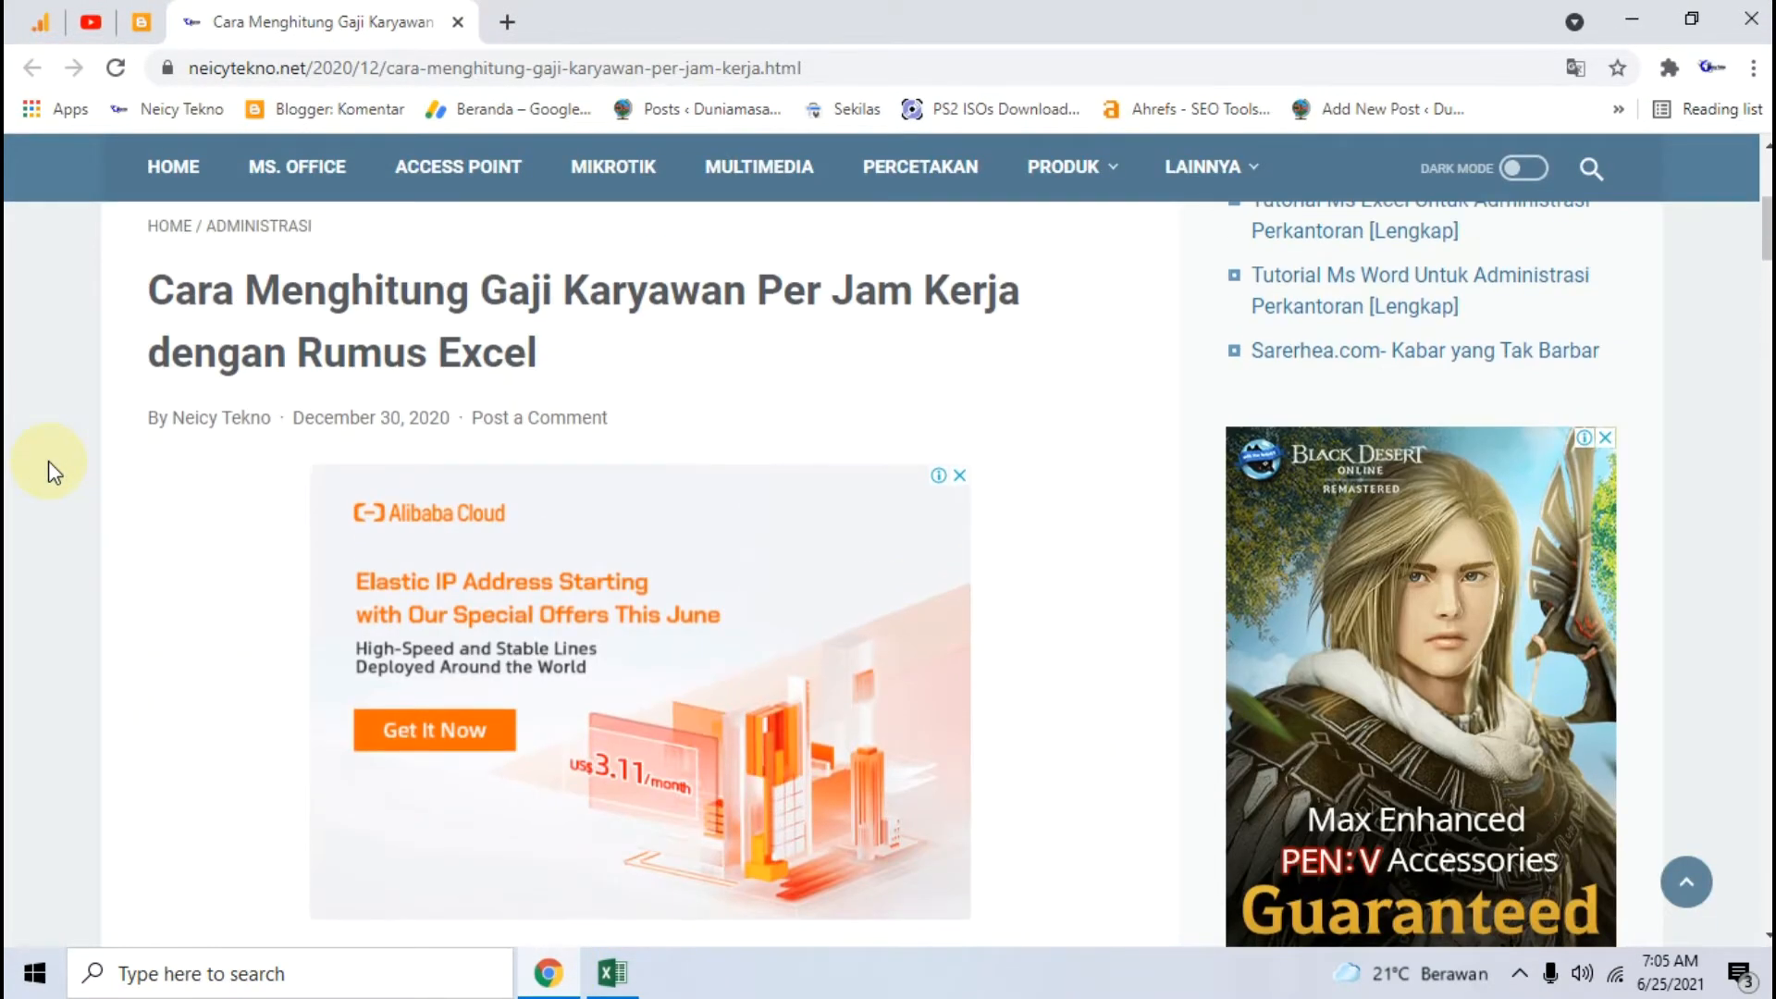
scroll(48, 461, "down", 5)
left_click(314, 417)
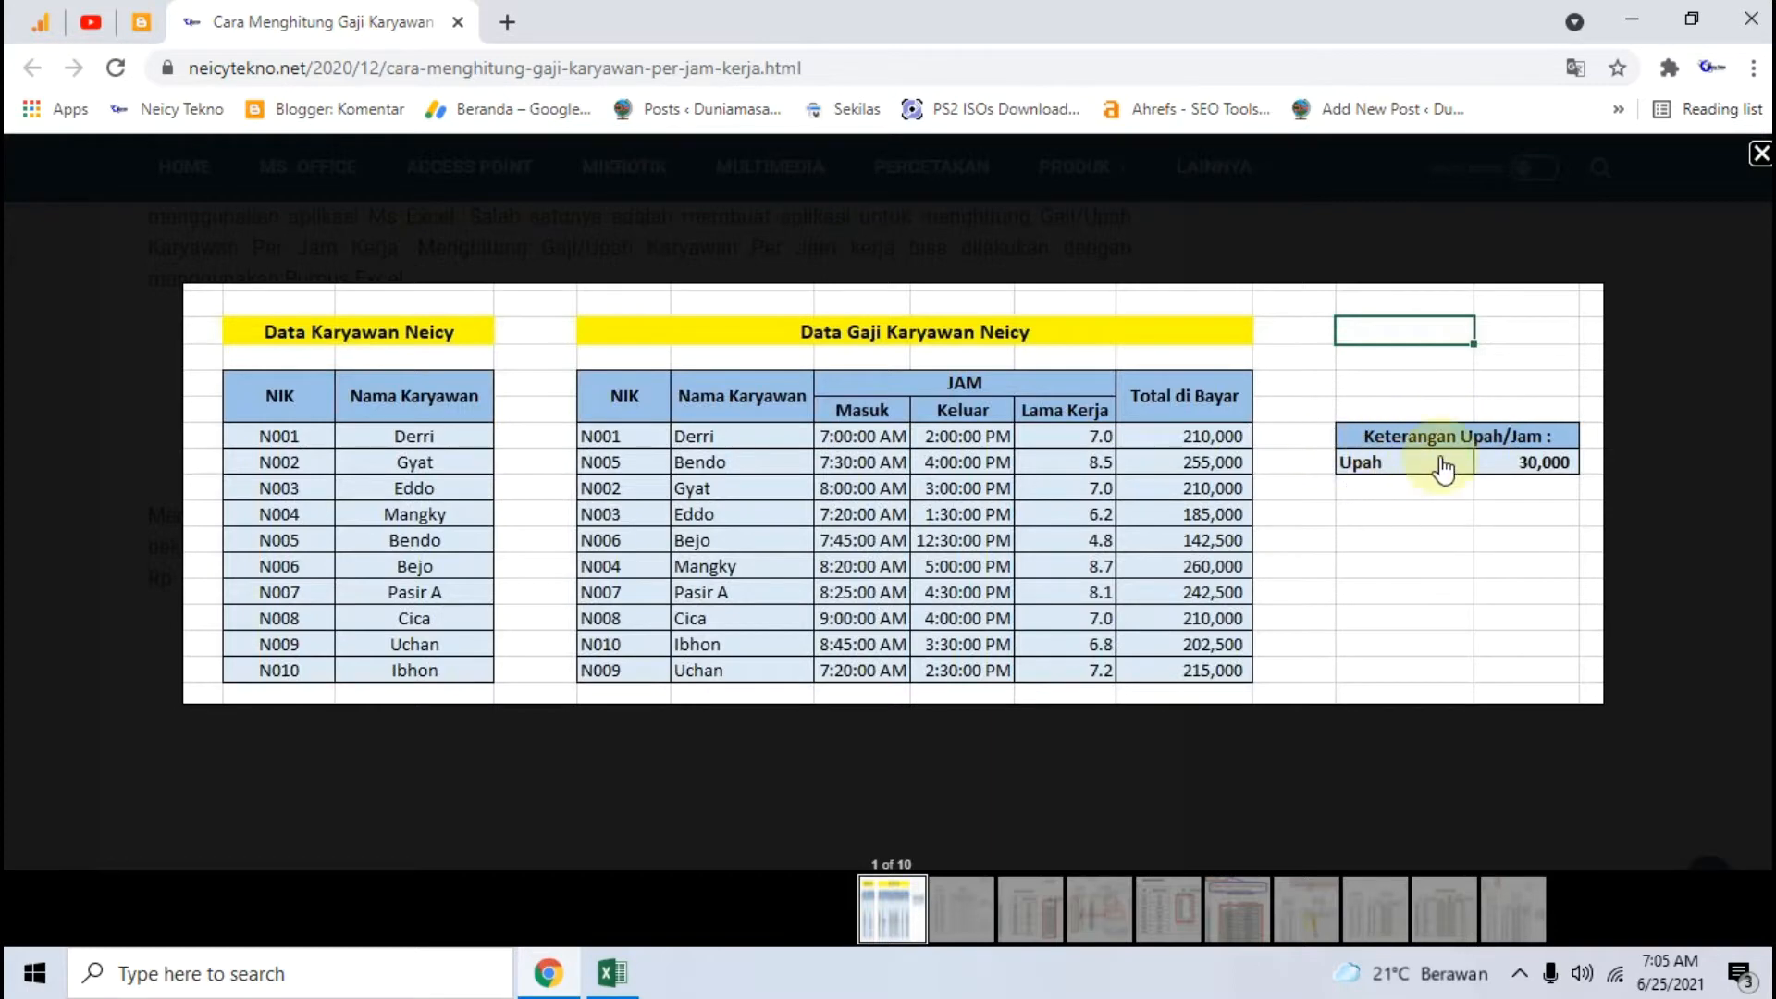
left_click(65, 402)
scroll(28, 398, "down", 3)
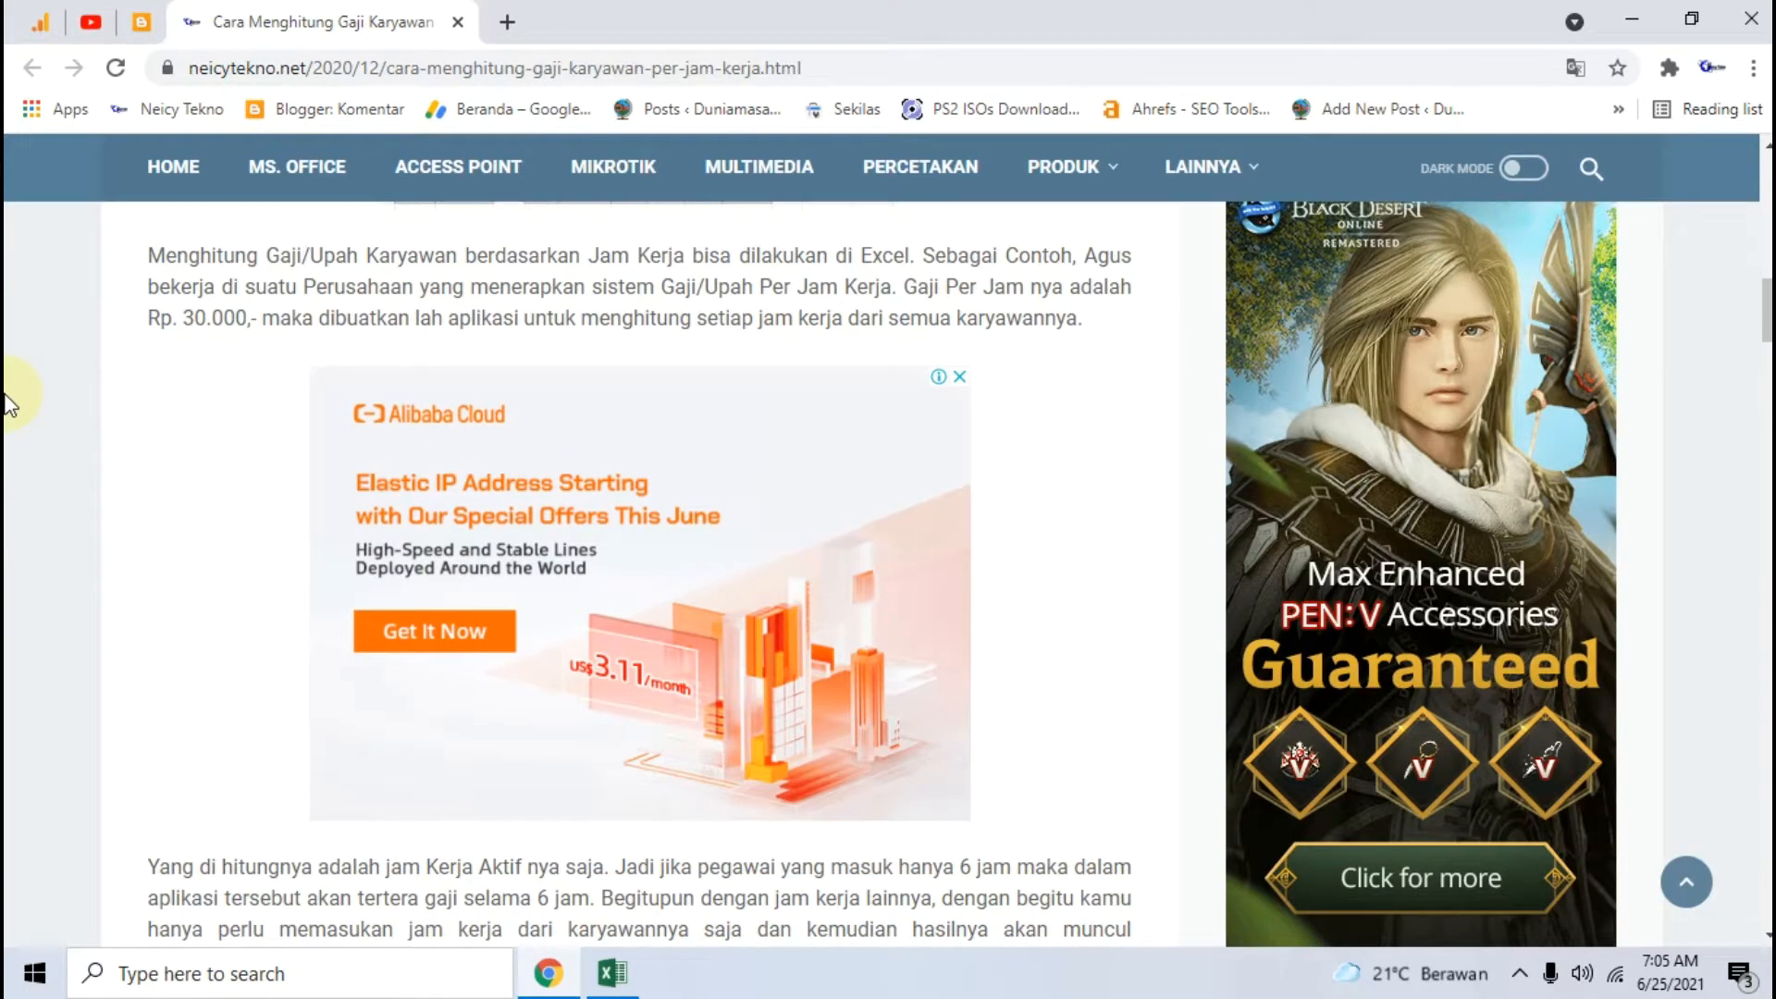
scroll(7, 400, "down", 5)
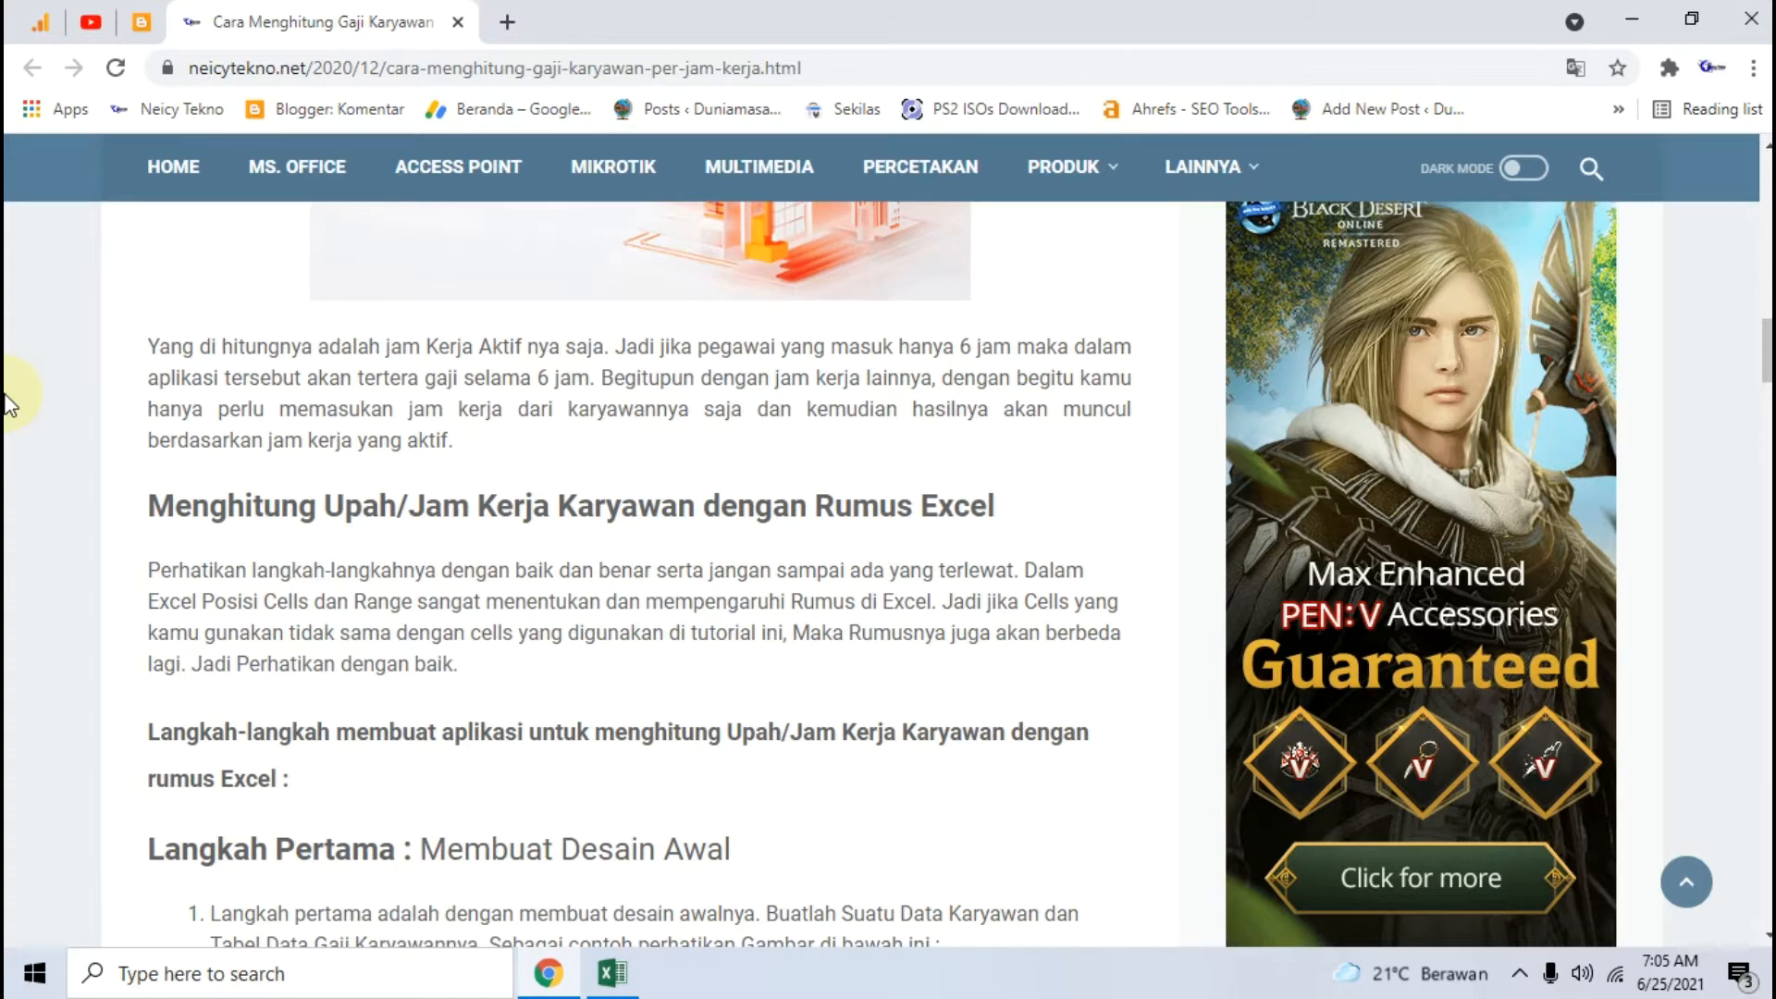
scroll(9, 398, "down", 5)
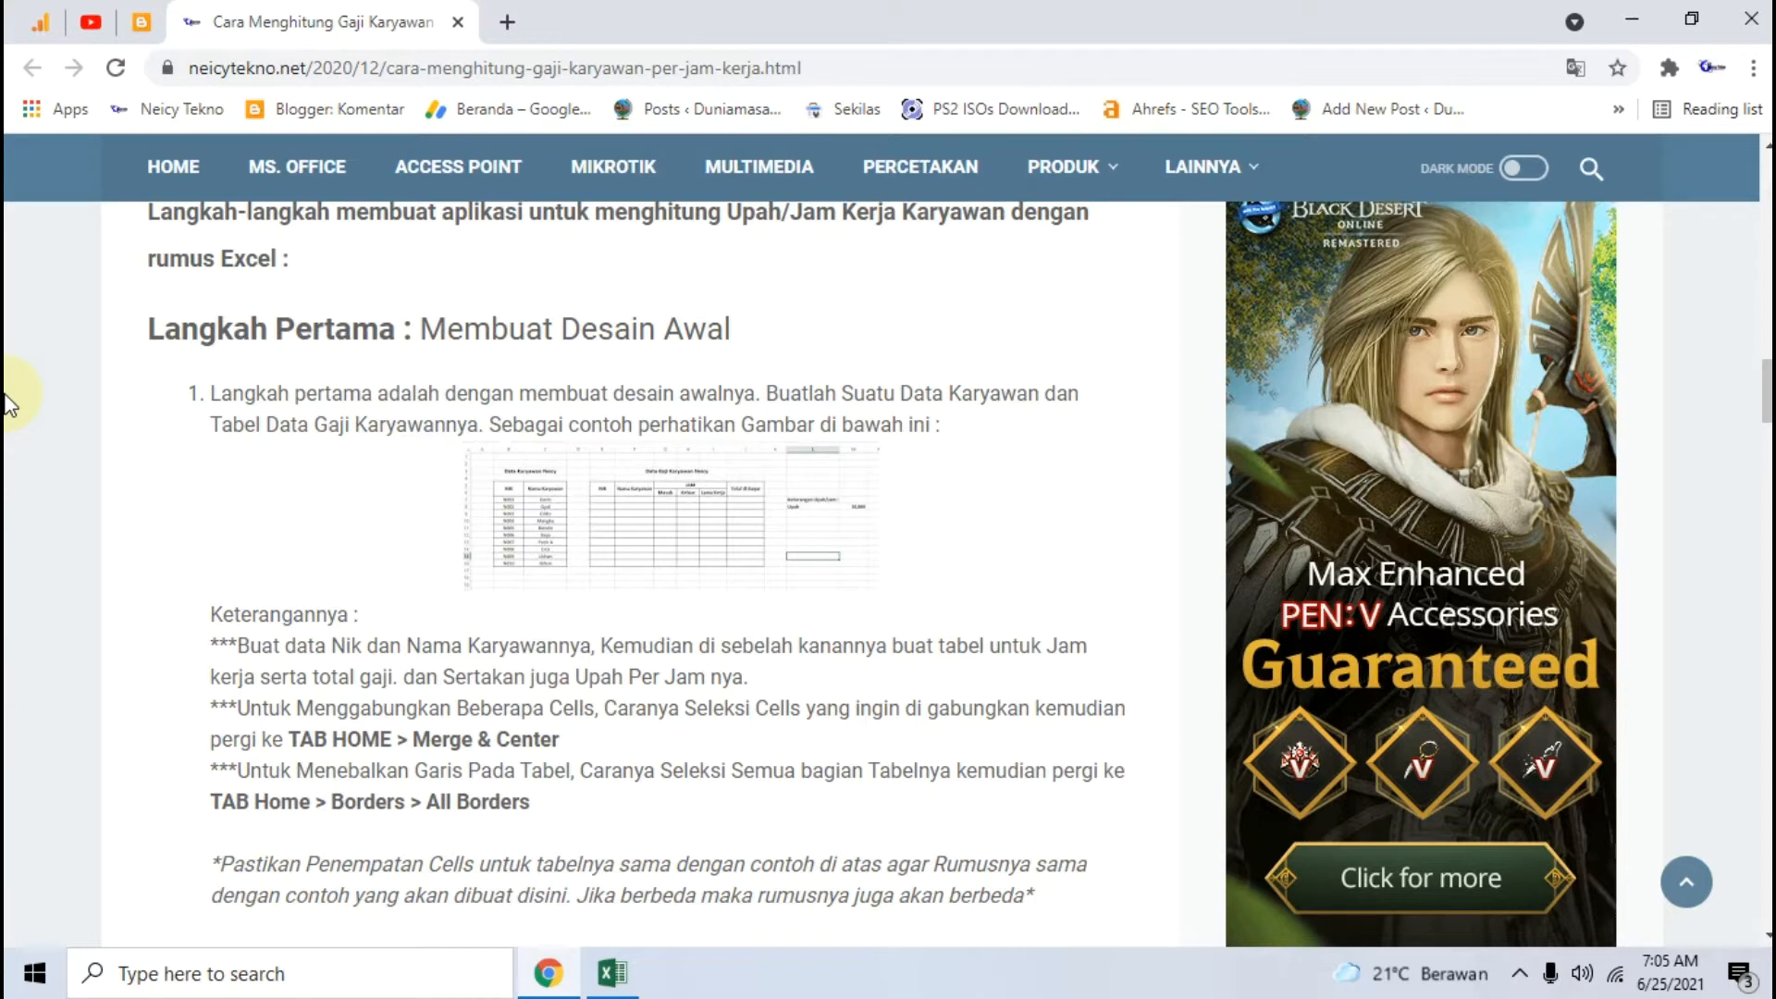
left_click(654, 508)
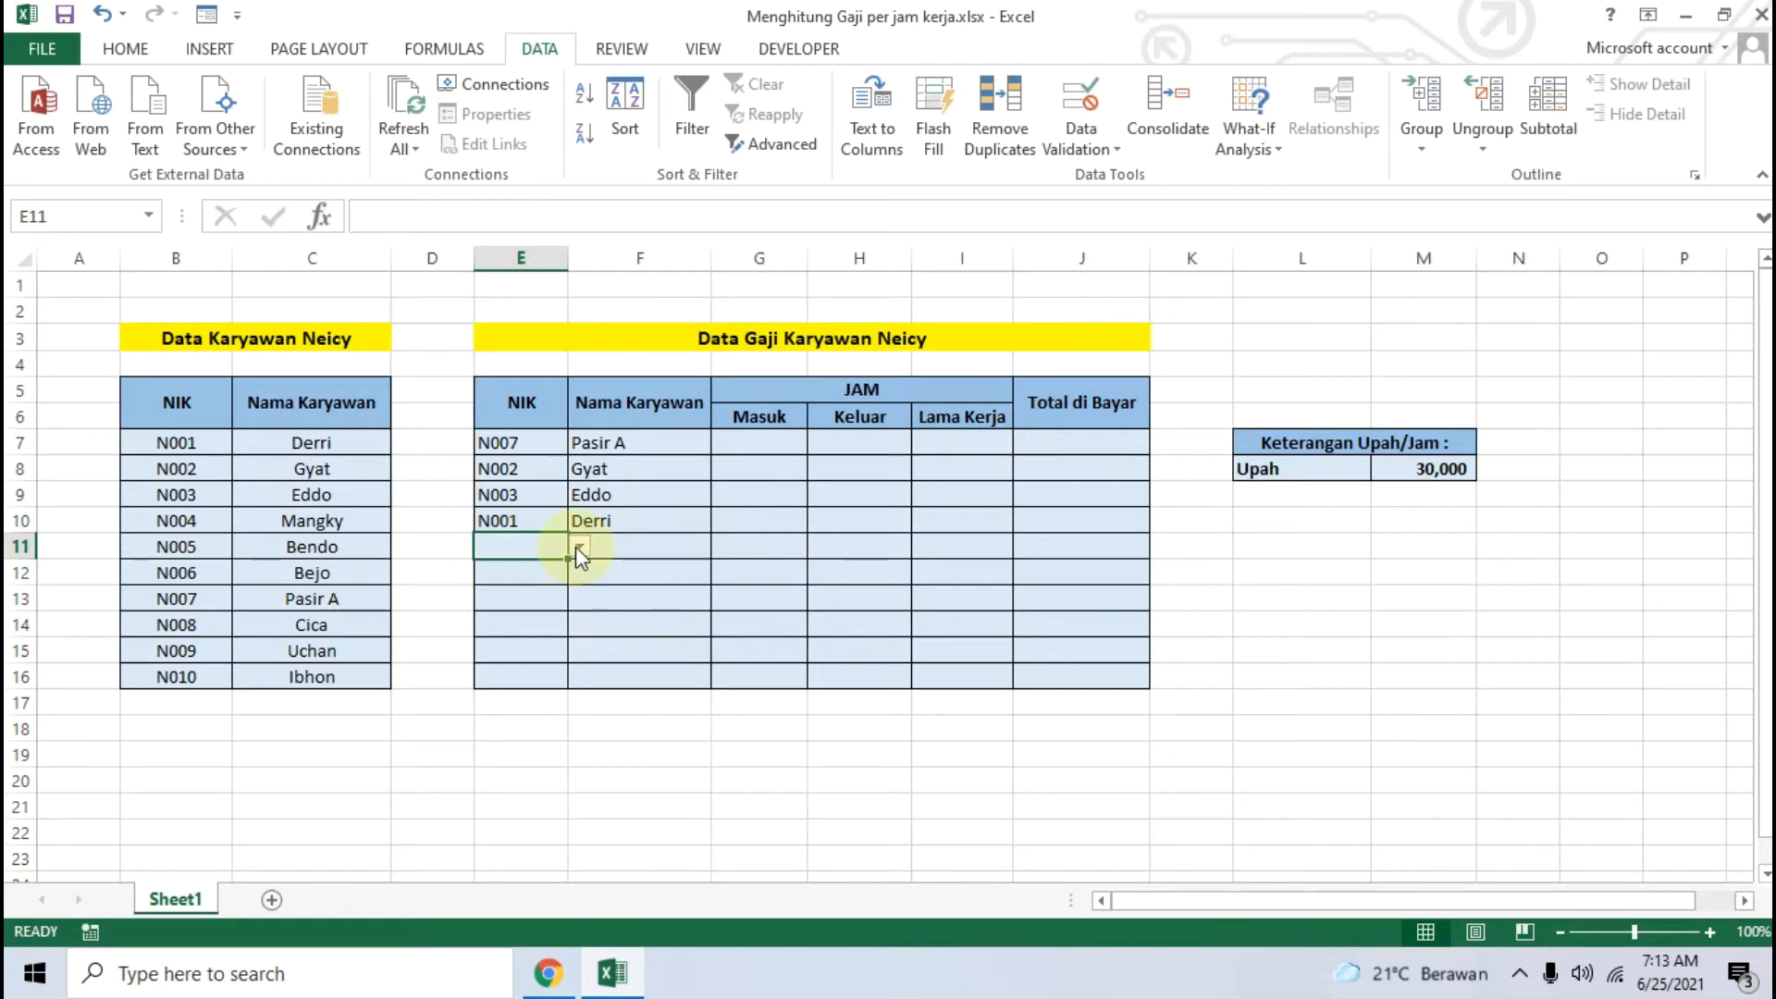
Pick the NIK listed in B10 for cell E11 and the NIK listed in B12 for cell E12.
left_click(576, 547)
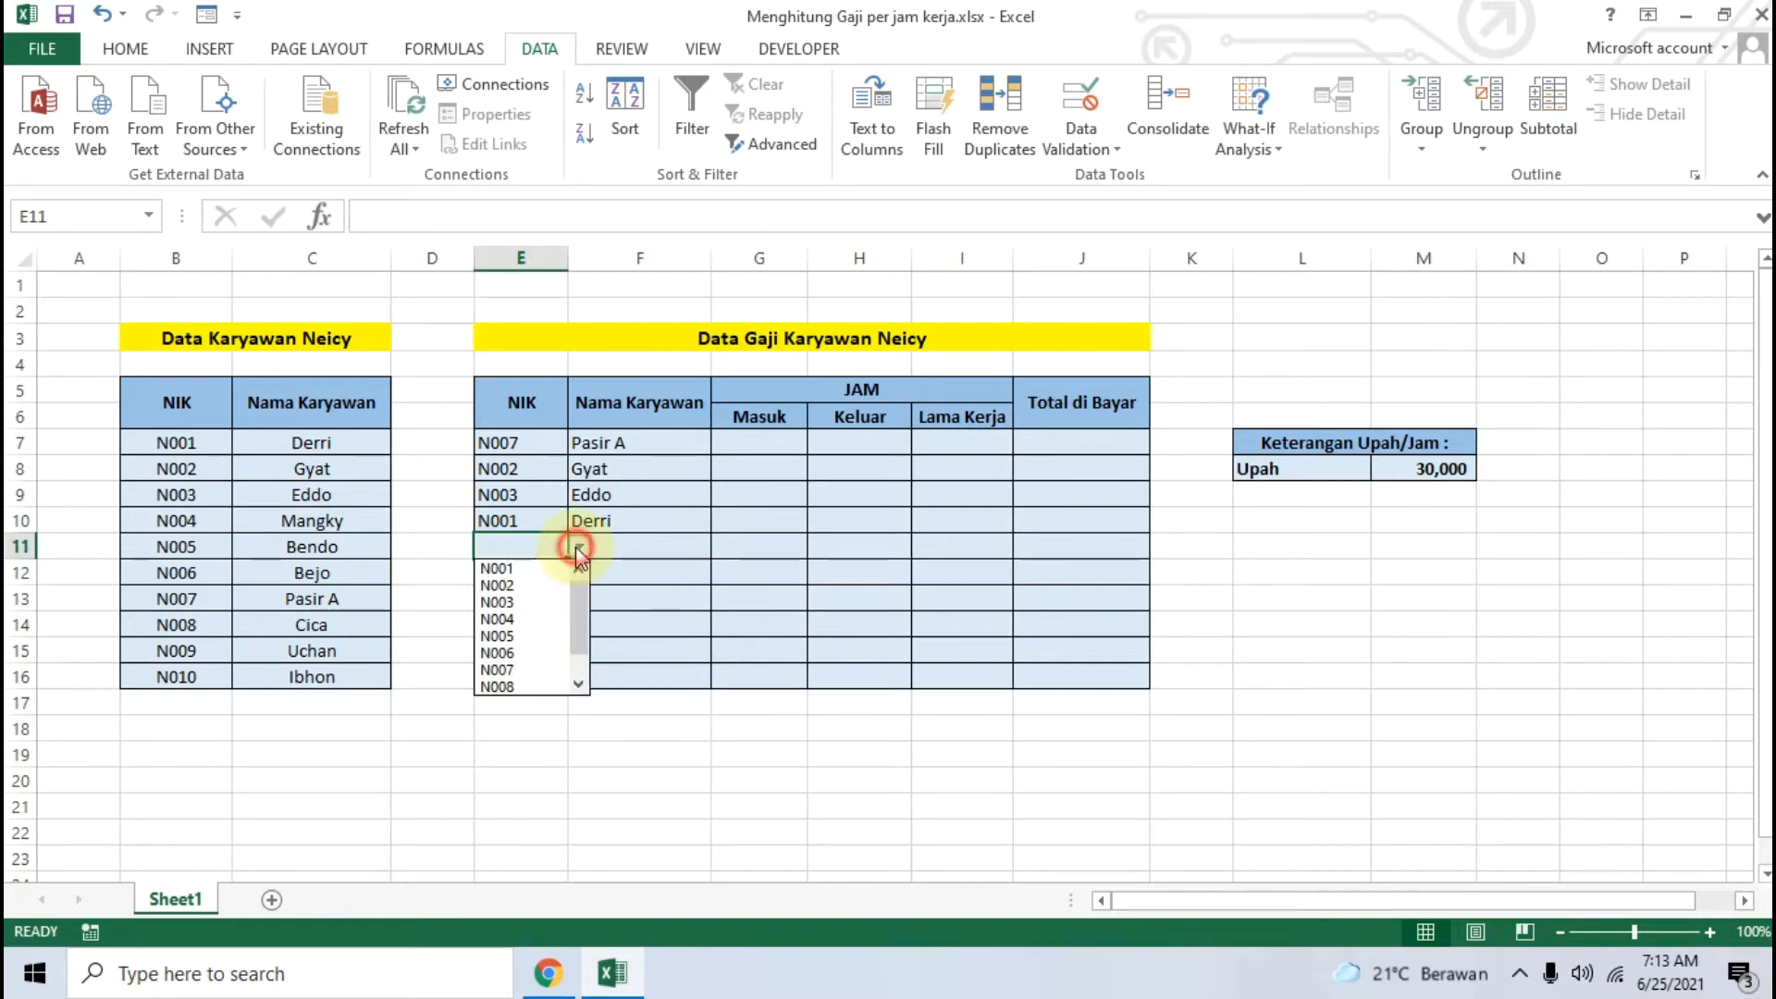
left_click(523, 617)
left_click(637, 709)
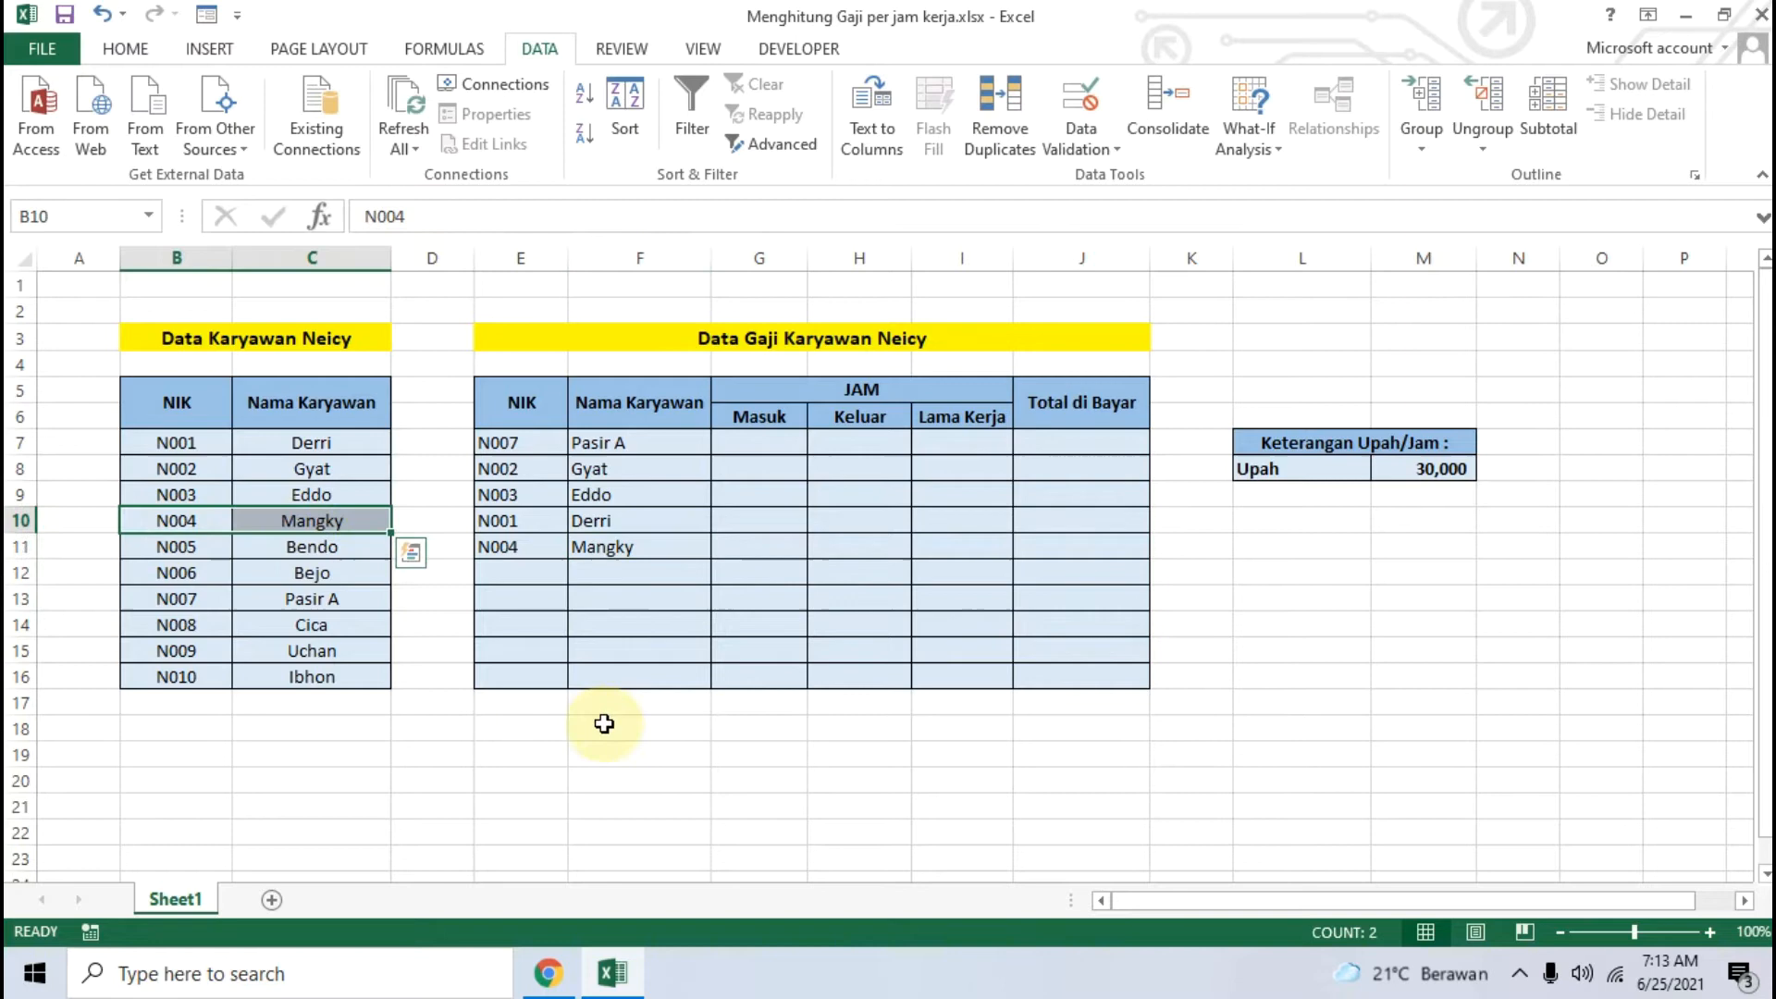
left_click(549, 567)
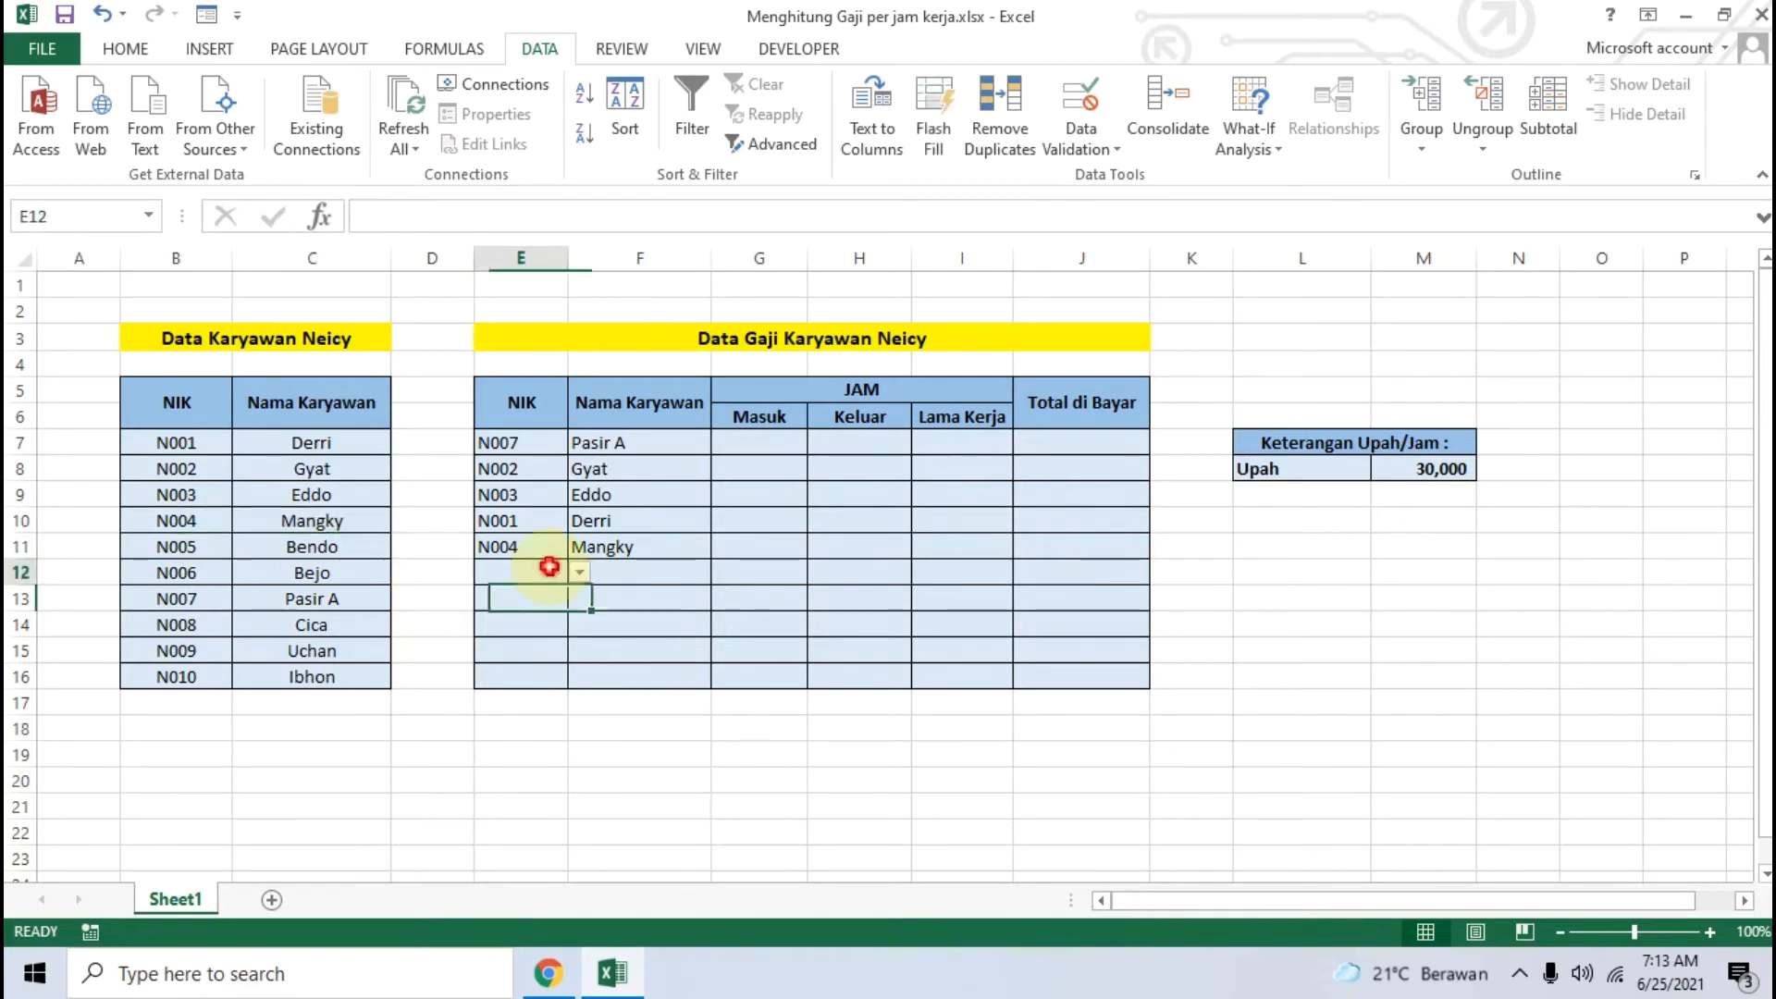
left_click(648, 494)
left_click(550, 569)
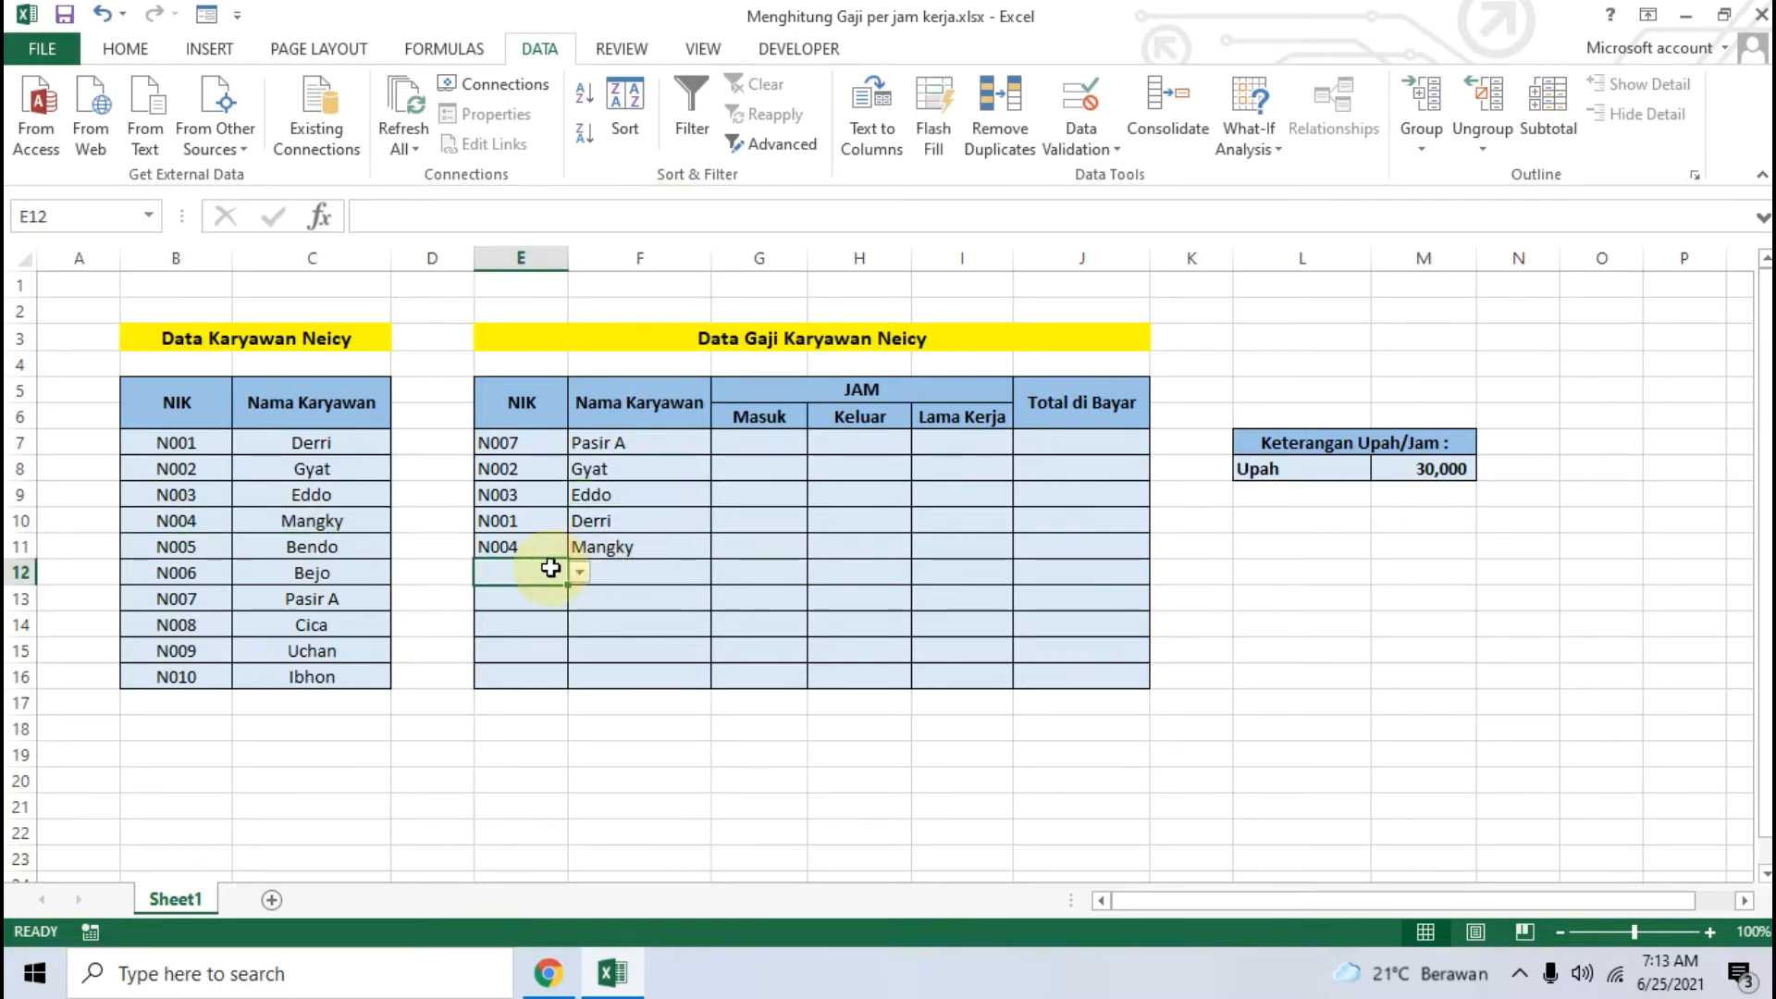
left_click(577, 576)
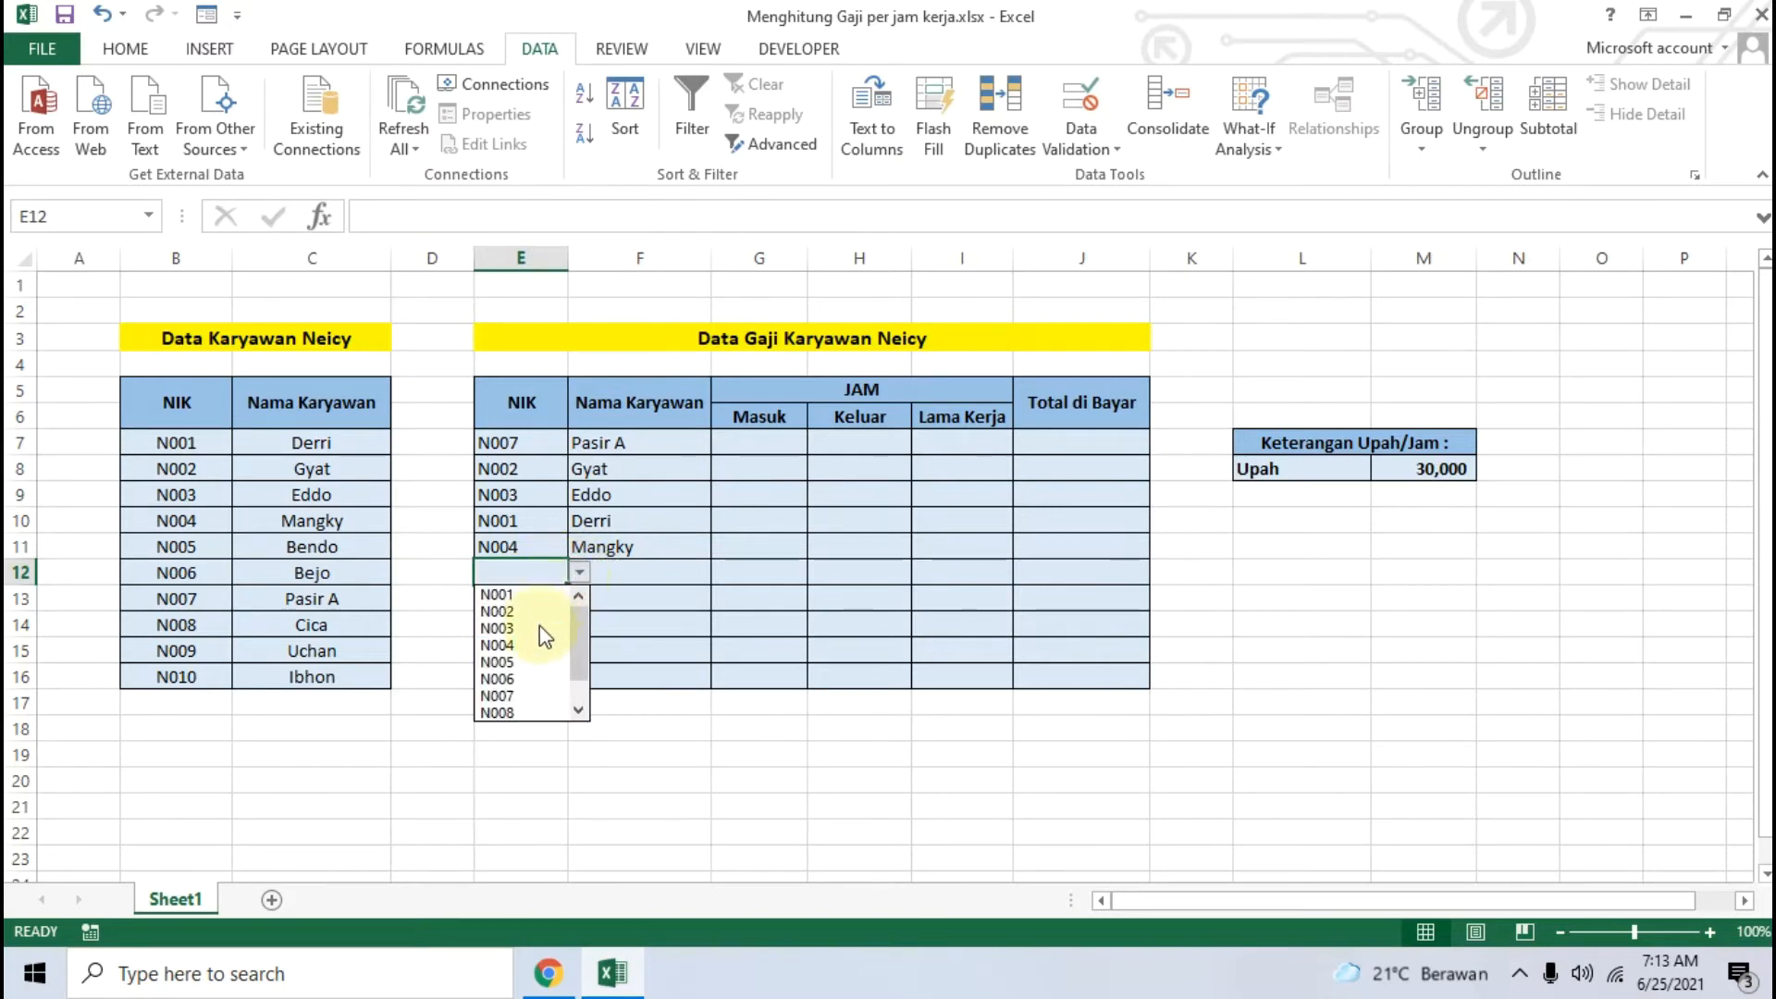
left_click(536, 683)
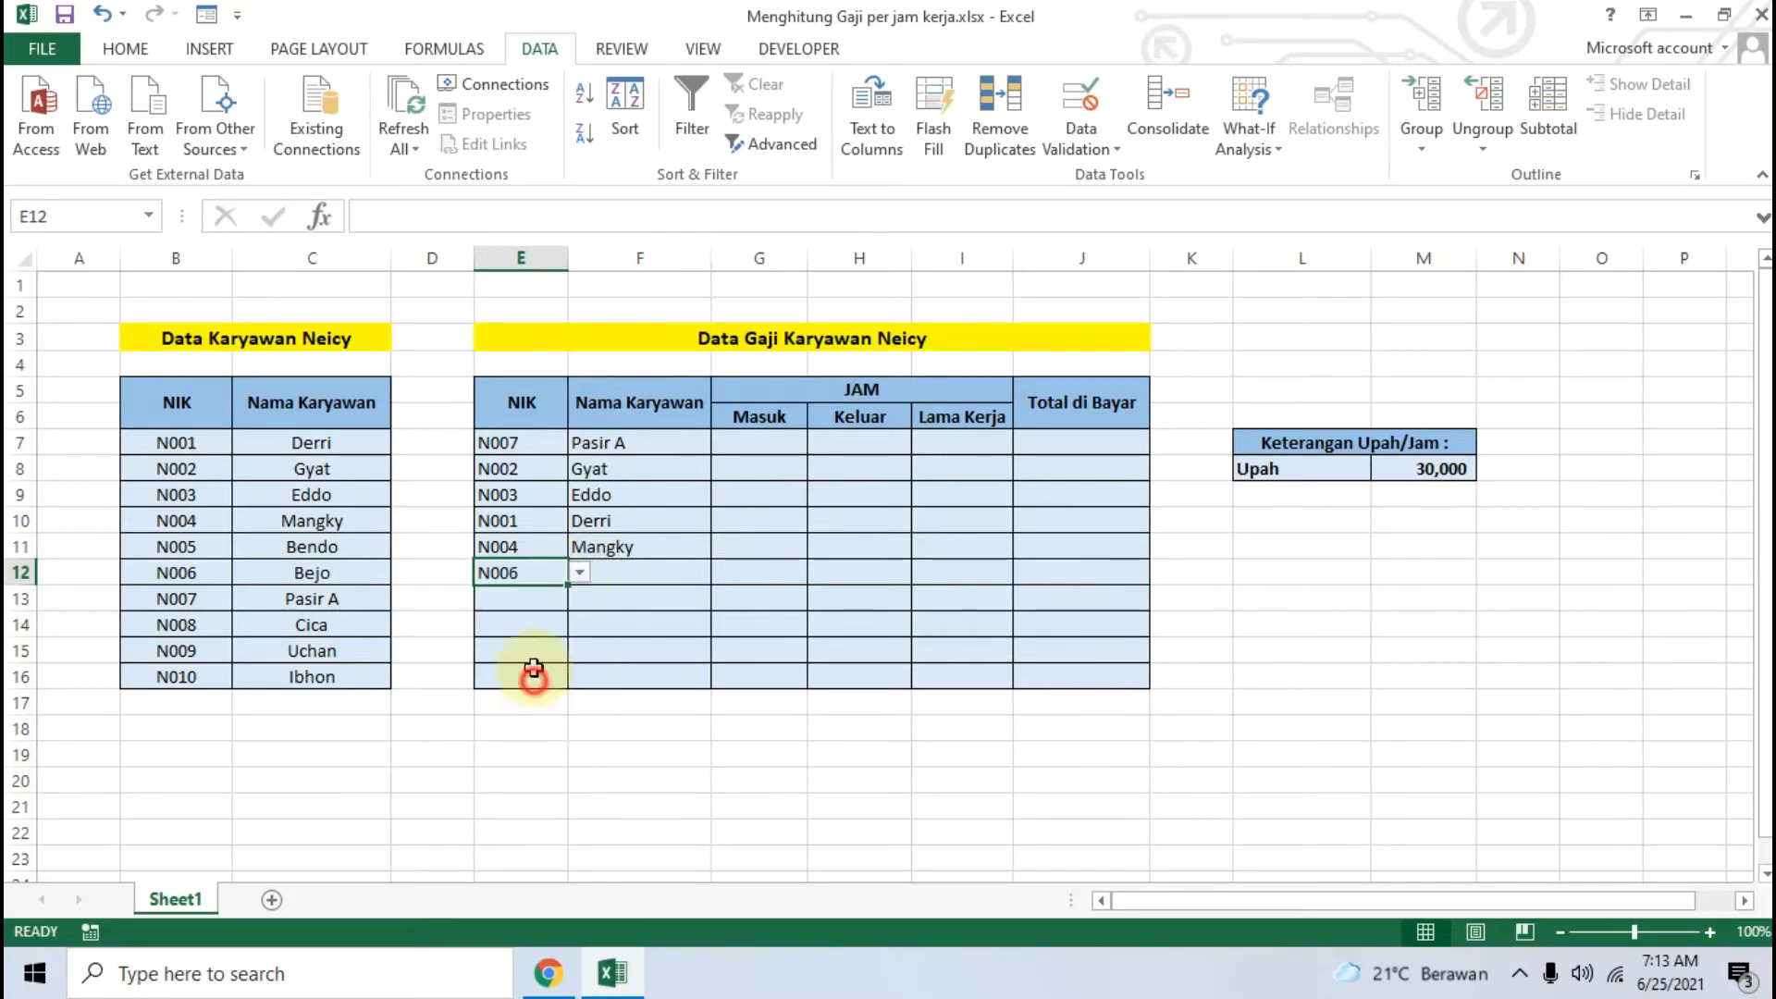
Pick the NIK listed in B14 for cell E13 and the NIK listed in B15 for cell E14.
left_click(535, 600)
left_click(579, 598)
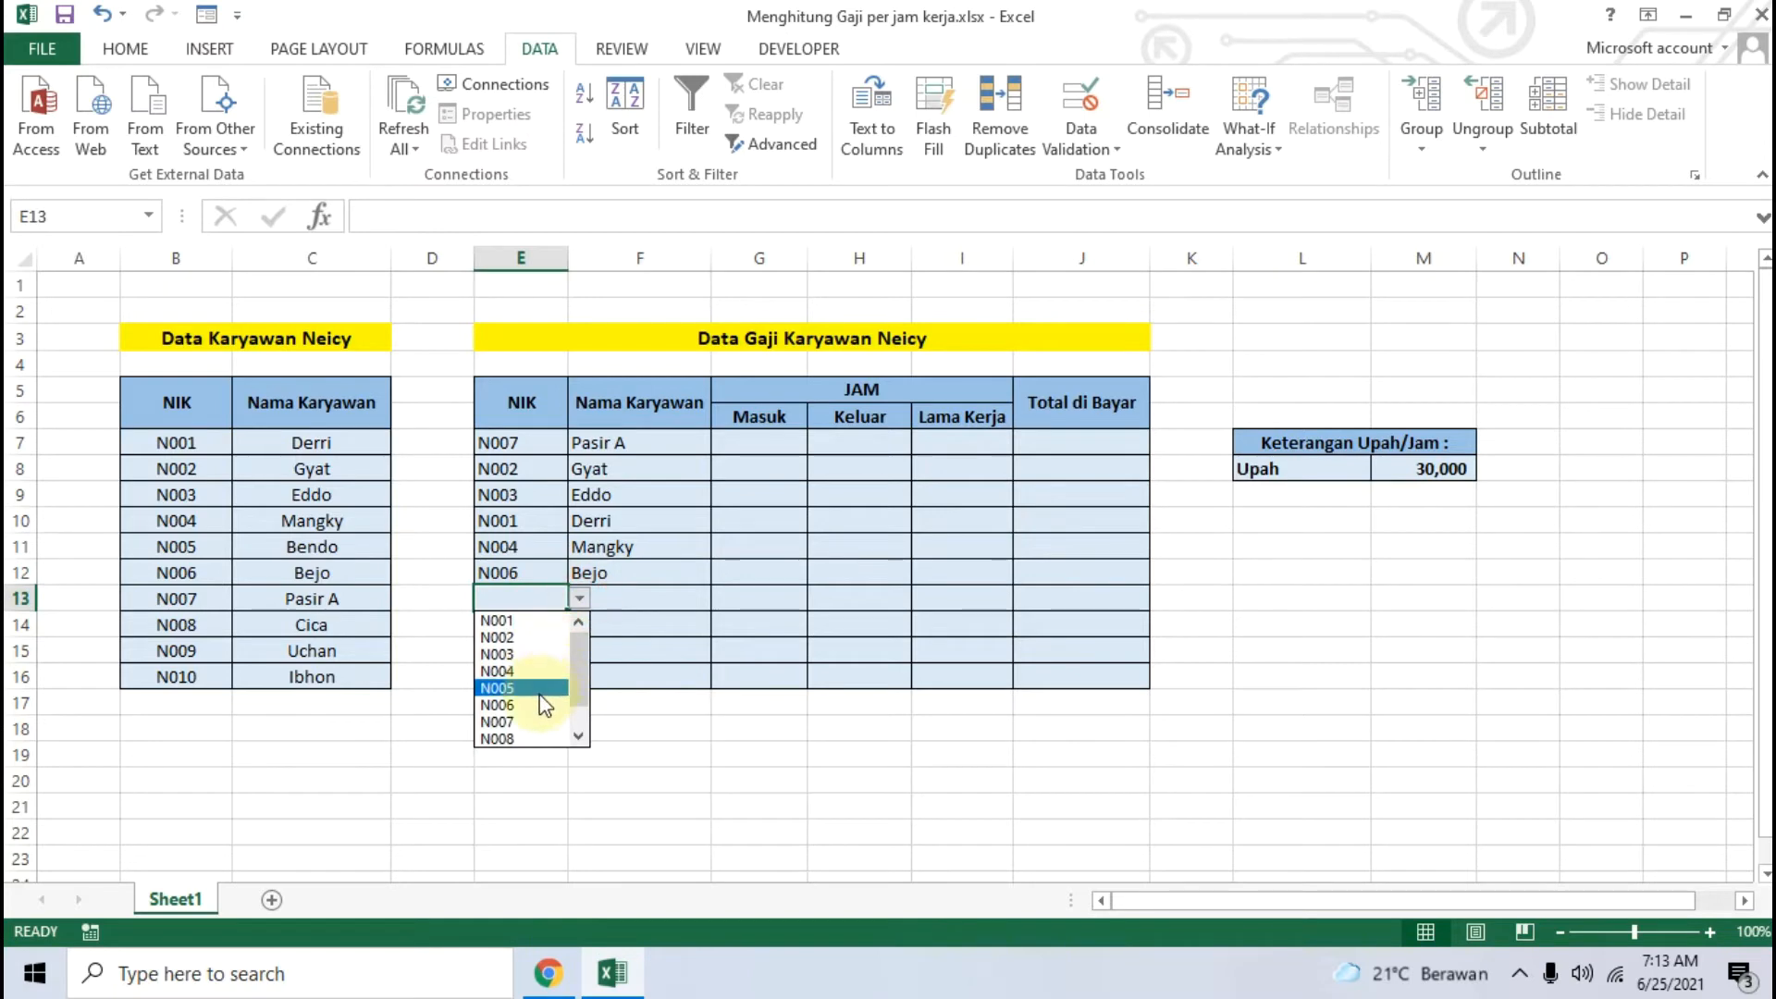
left_click(531, 738)
left_click(547, 628)
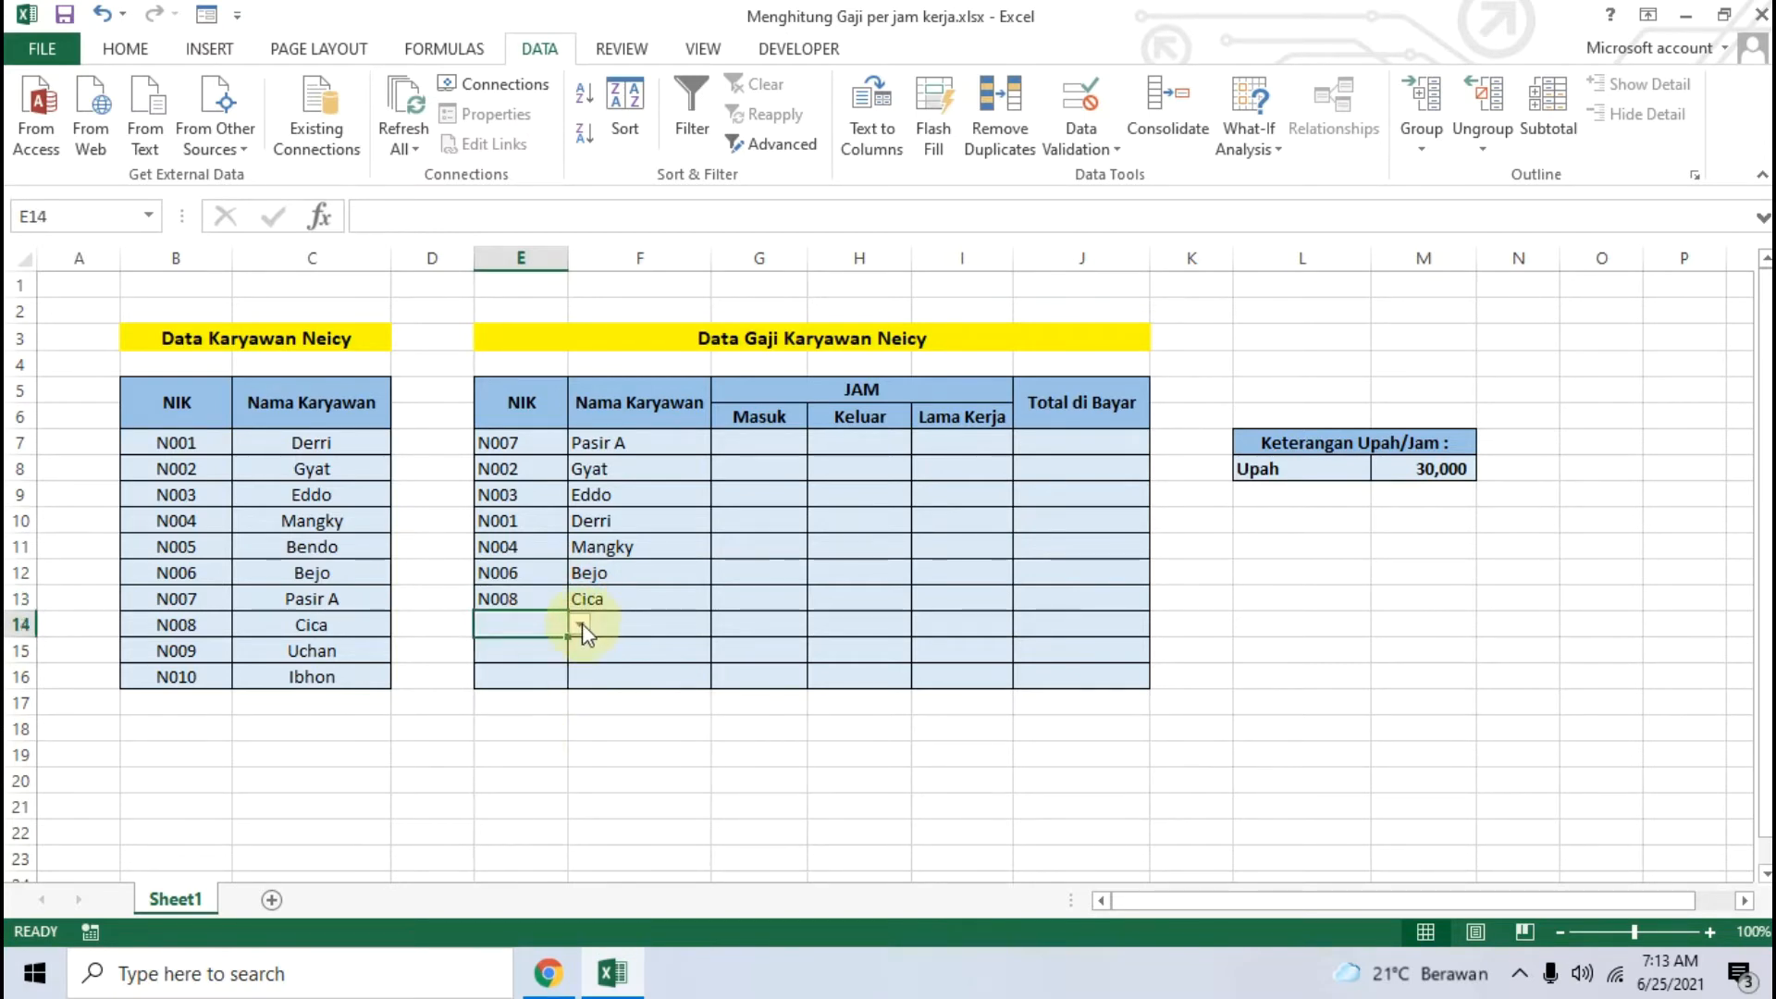
left_click(580, 626)
scroll(578, 703, "down", 2)
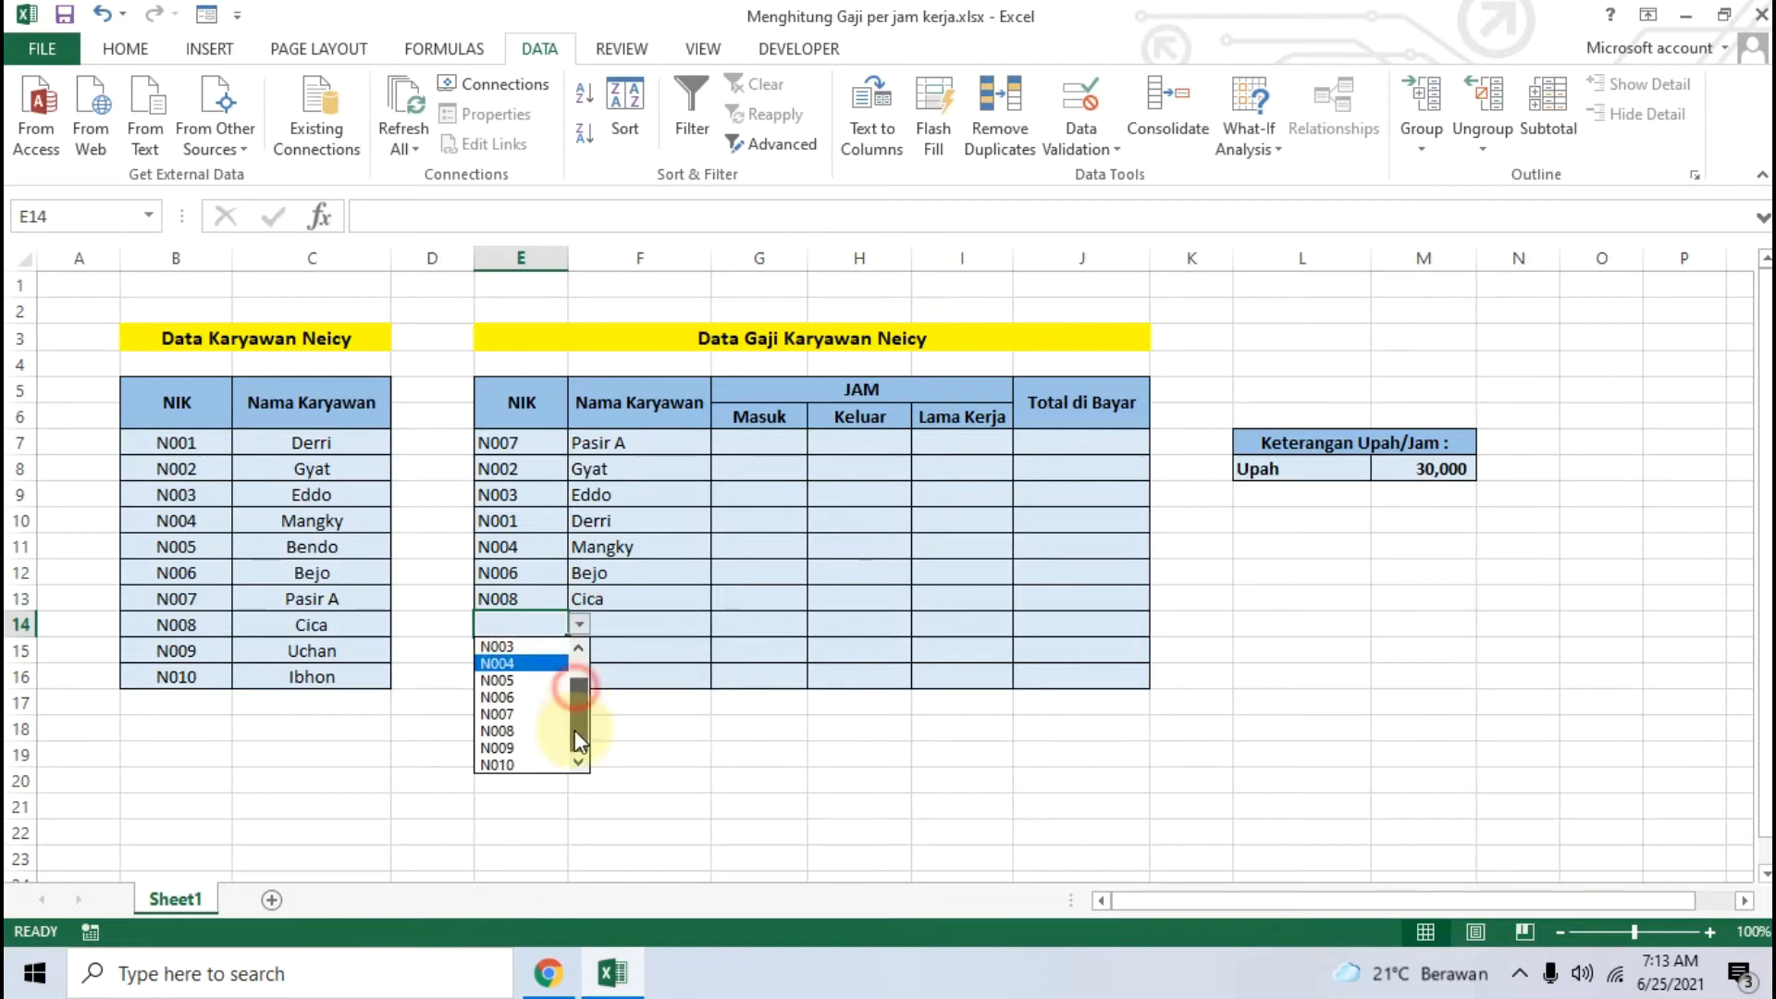
left_click(546, 748)
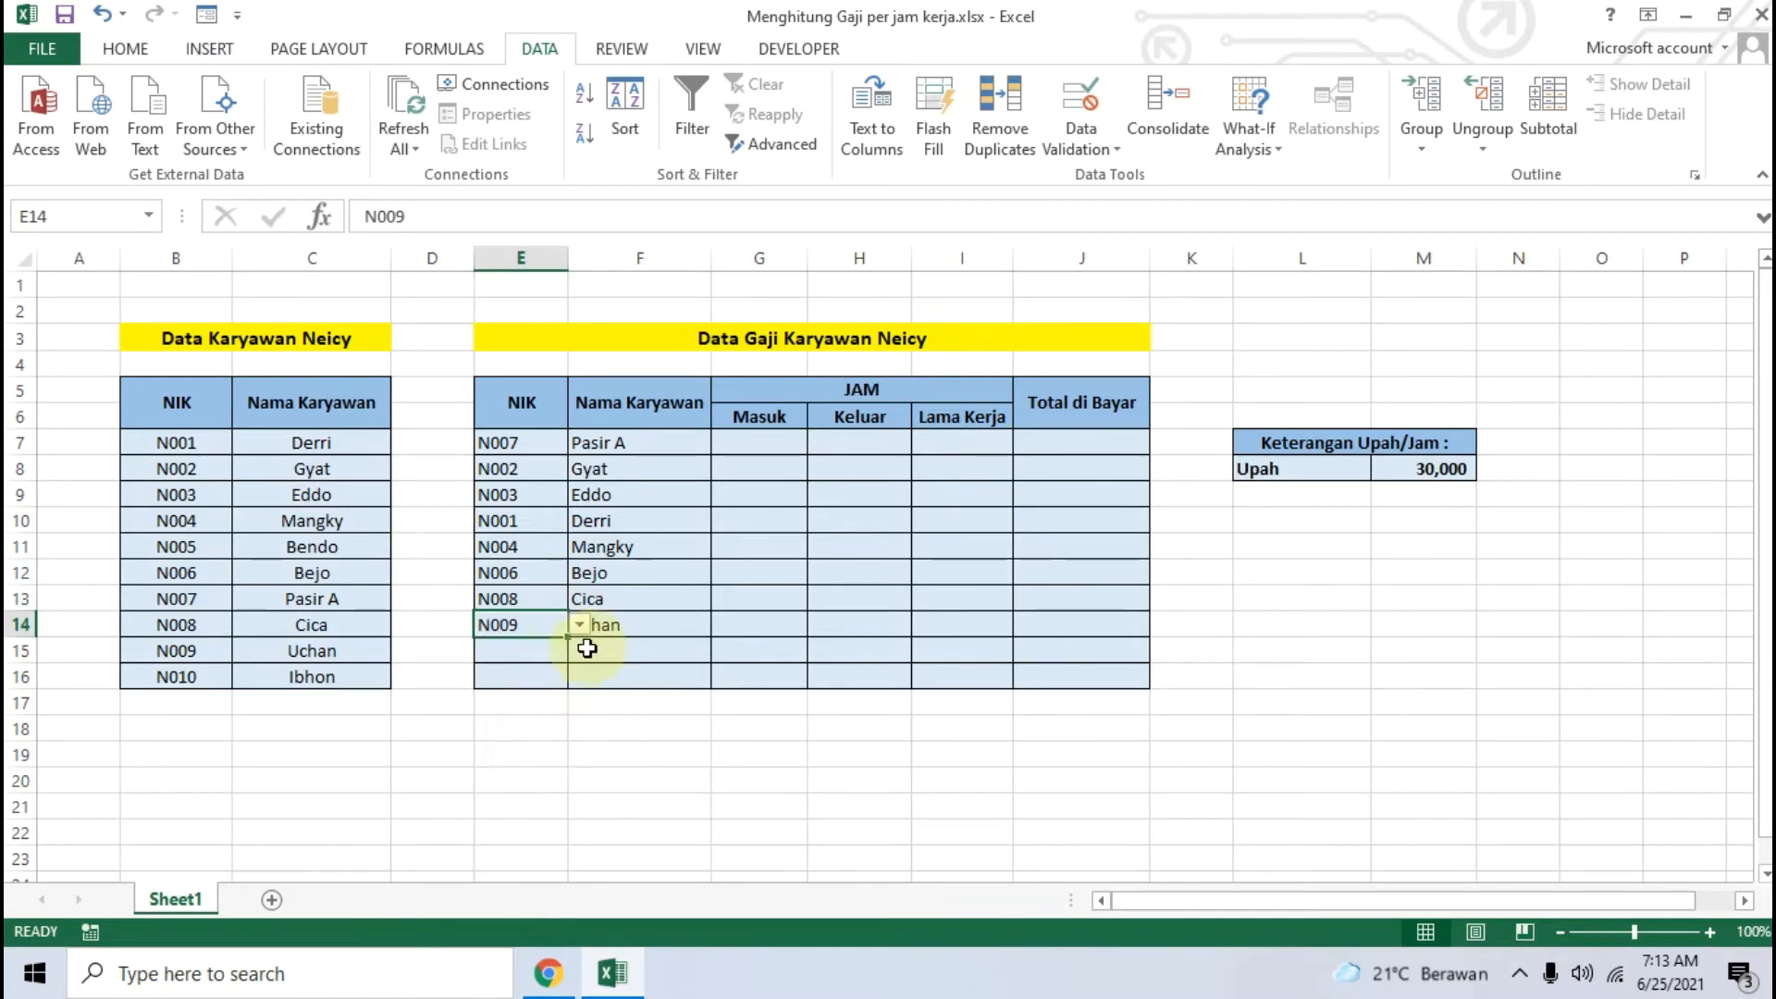
Complete the NIK column by picking the code listed in B16 for E15 and the code listed in B11 for E16.
left_click(528, 652)
left_click(579, 651)
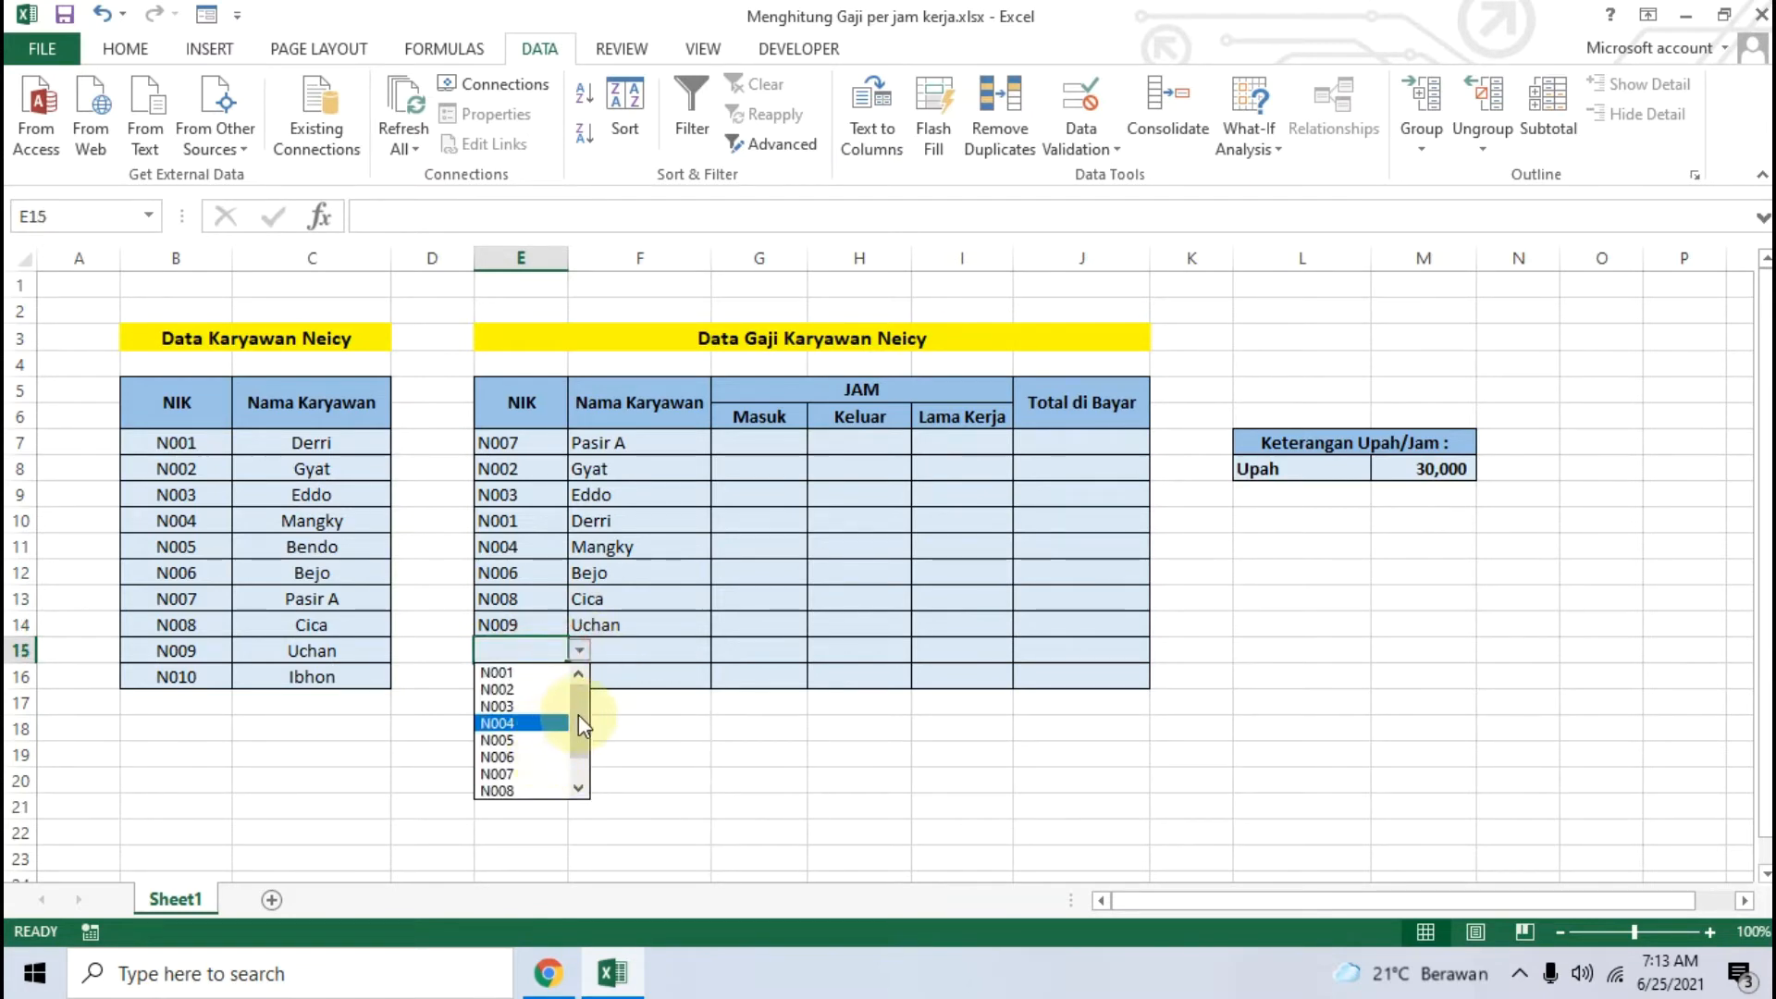
left_click_drag(579, 714, 580, 788)
left_click(497, 791)
left_click(518, 676)
left_click(580, 677)
left_click(518, 766)
left_click(670, 725)
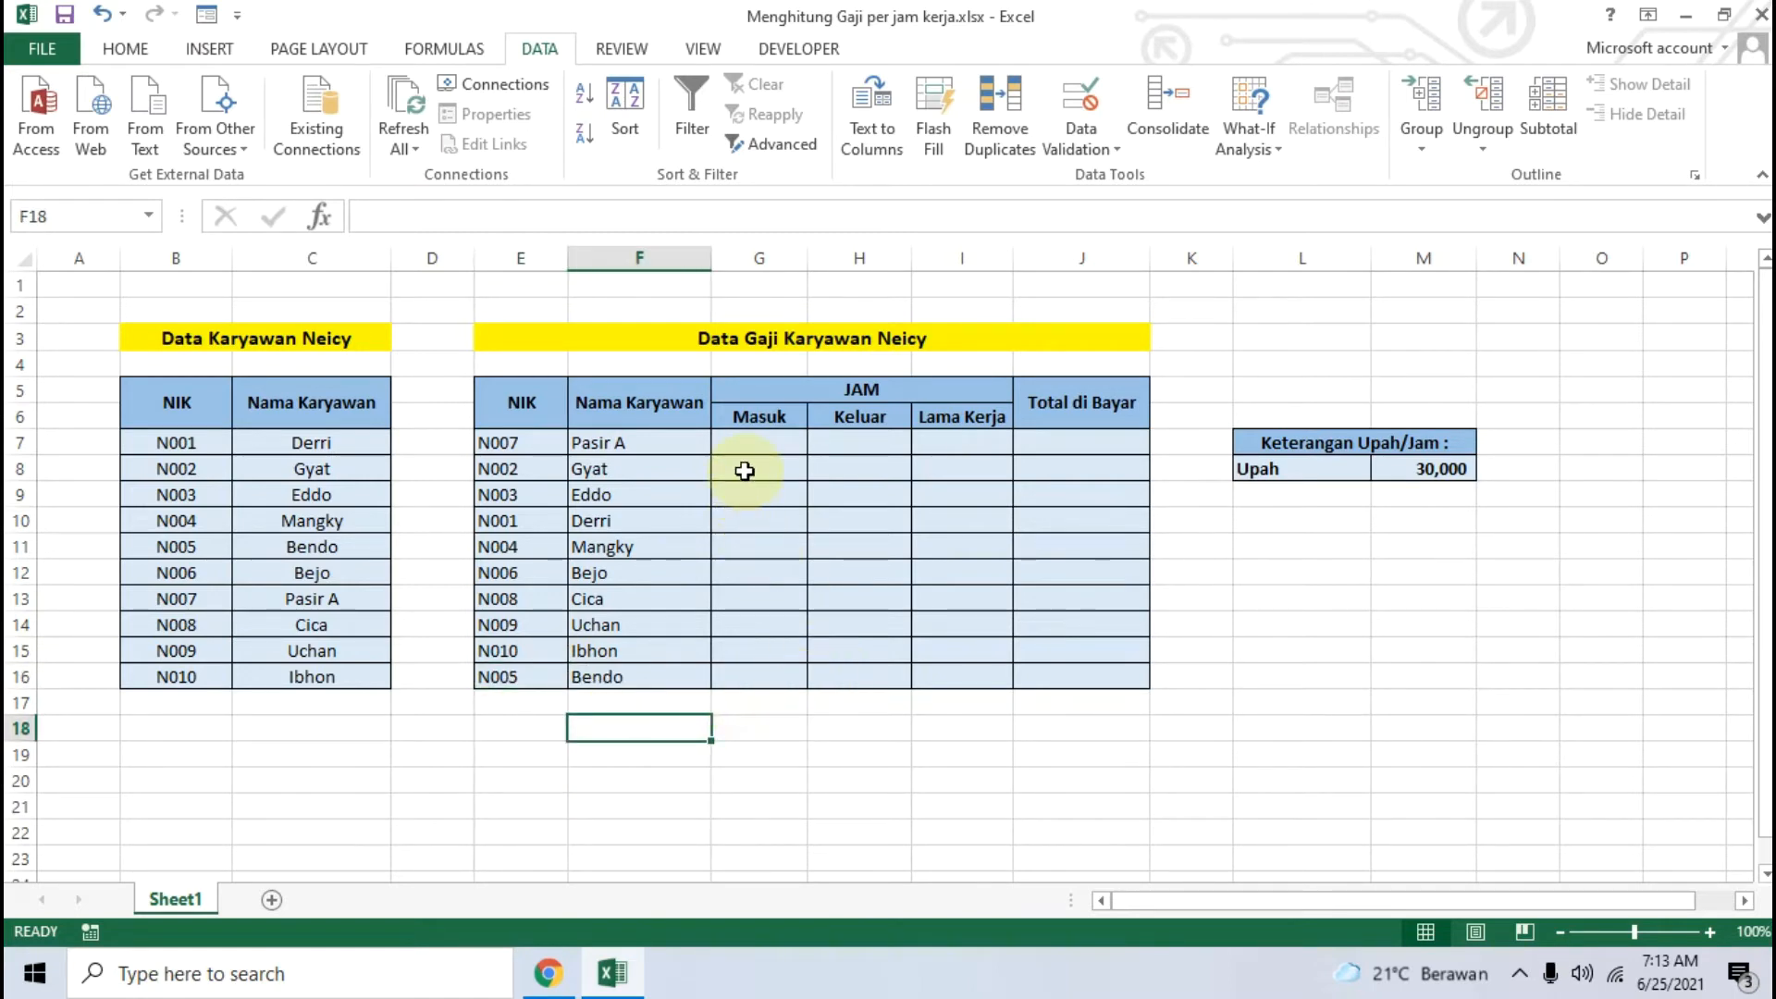
Switch to the article in Chrome and read the fourth stage on time formatting and the Lama Kerja and Total di Bayar formulas.
key("alt+Tab")
scroll(562, 527, "down", 3)
scroll(562, 527, "down", 6)
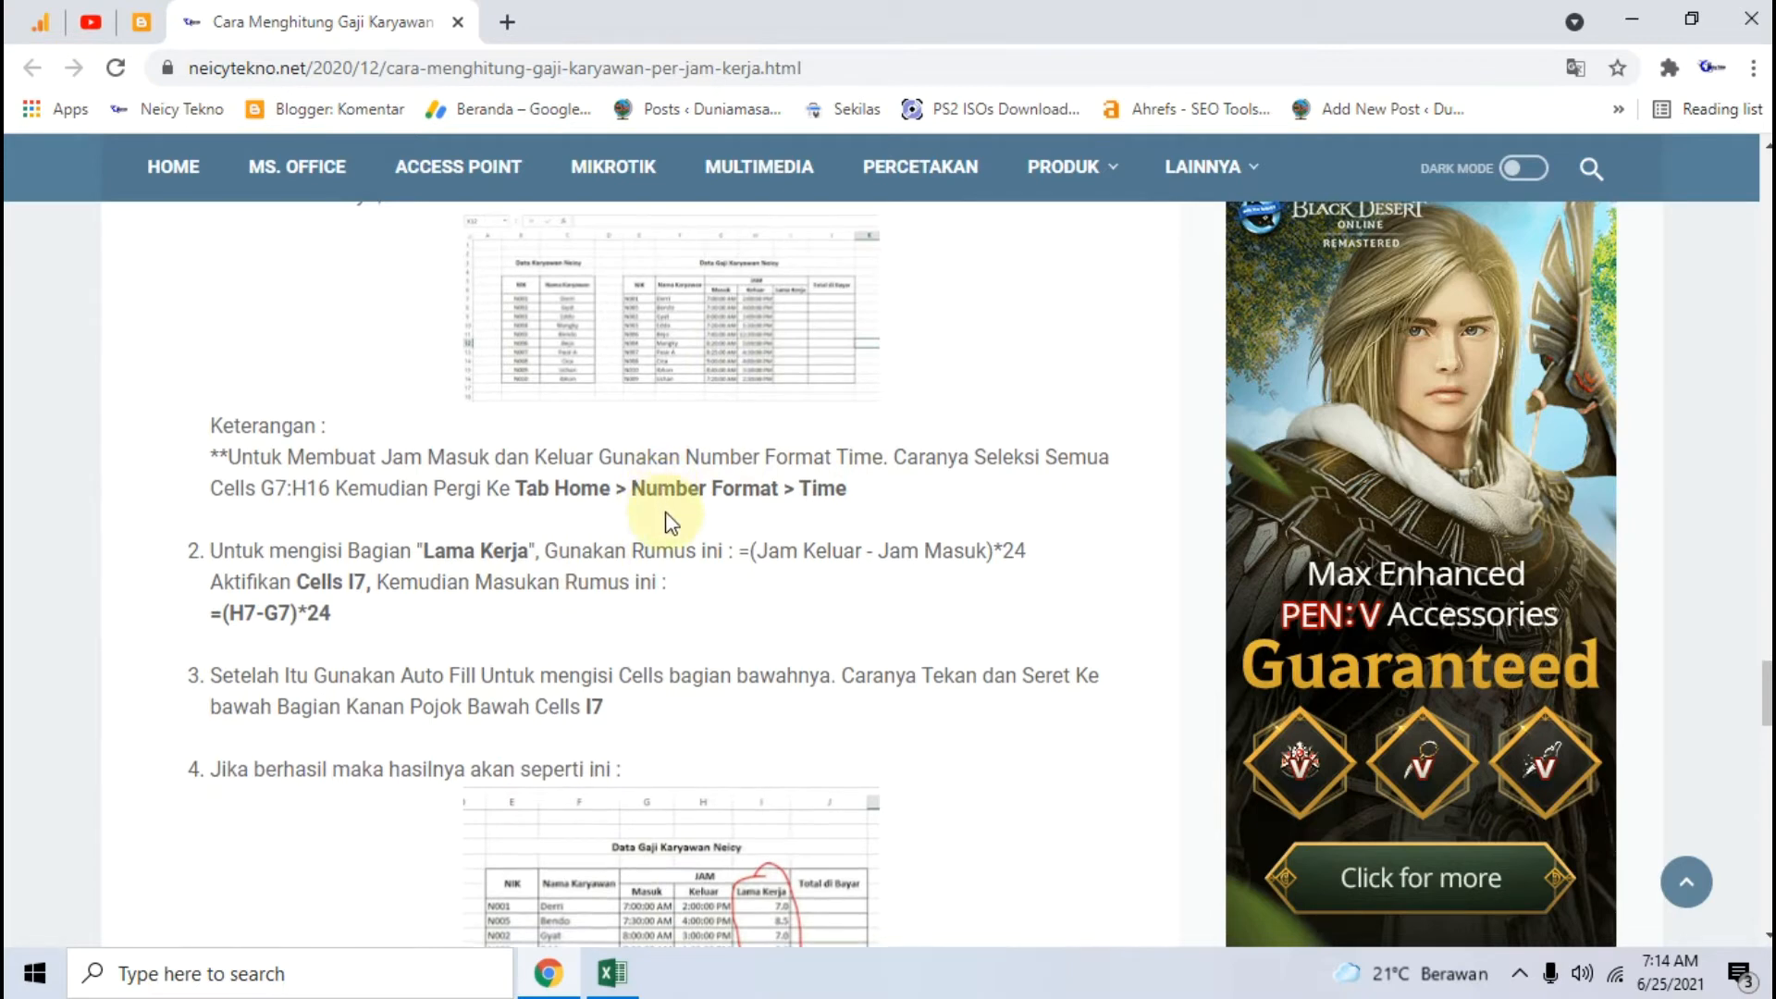
scroll(671, 524, "up", 3)
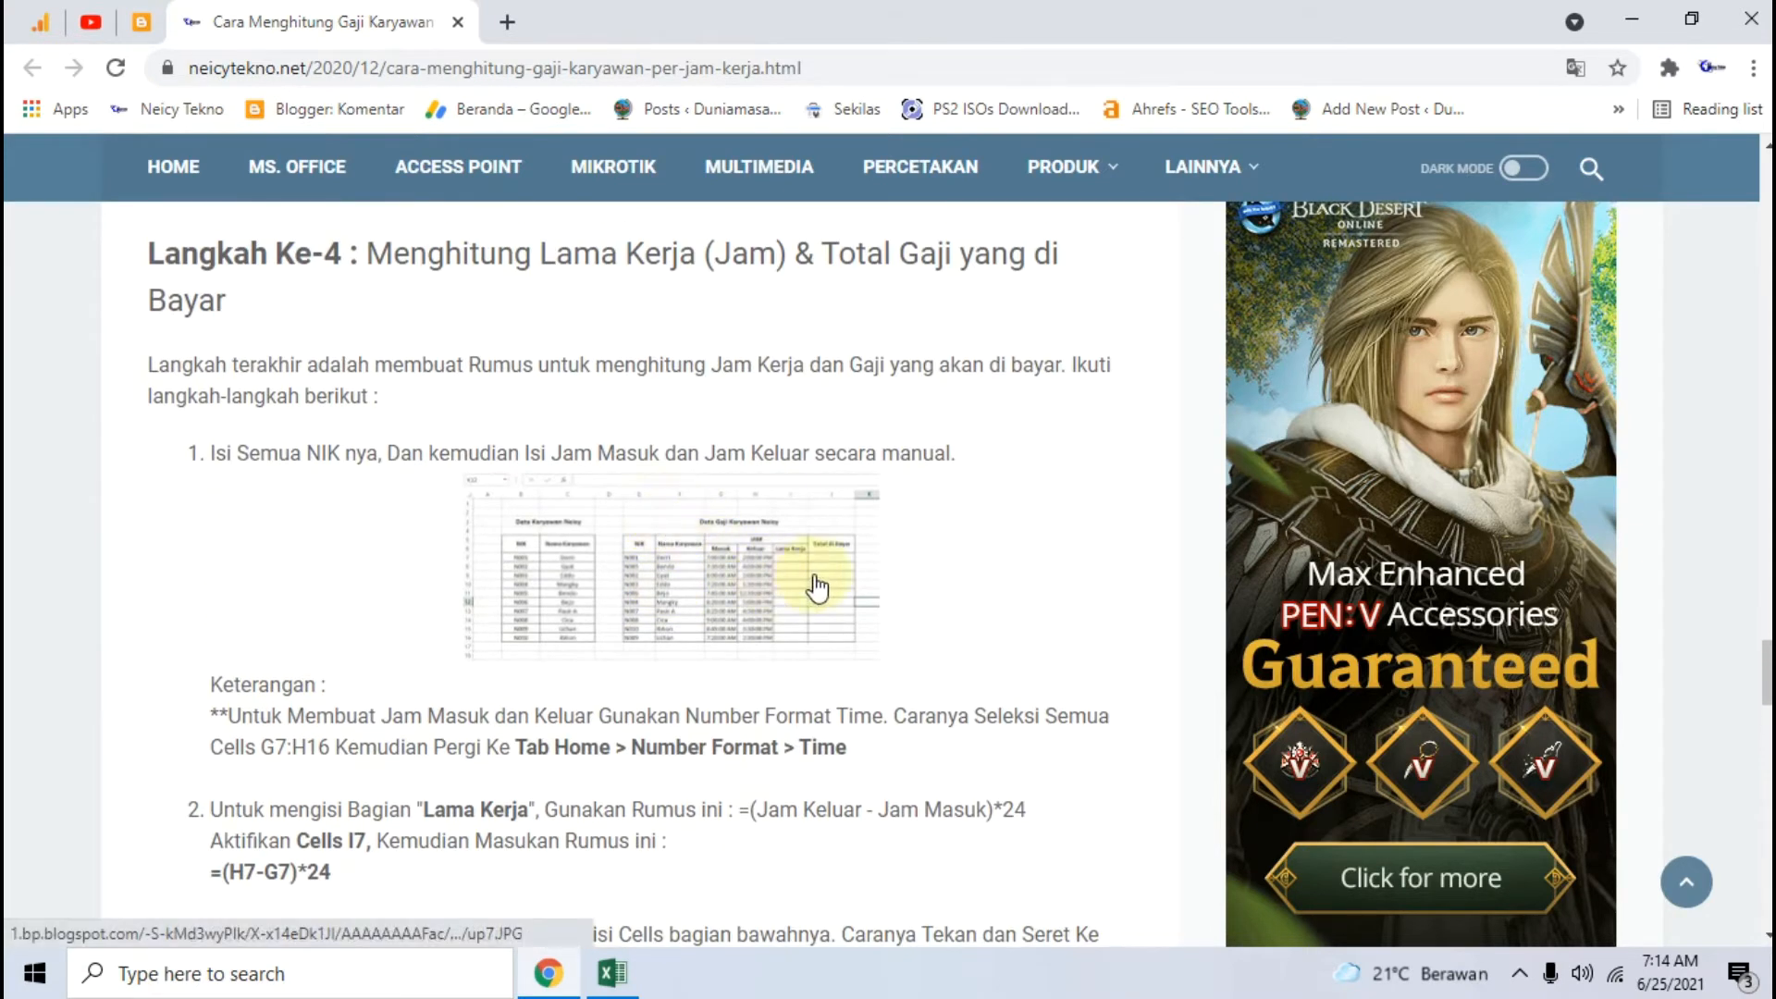
scroll(596, 518, "down", 3)
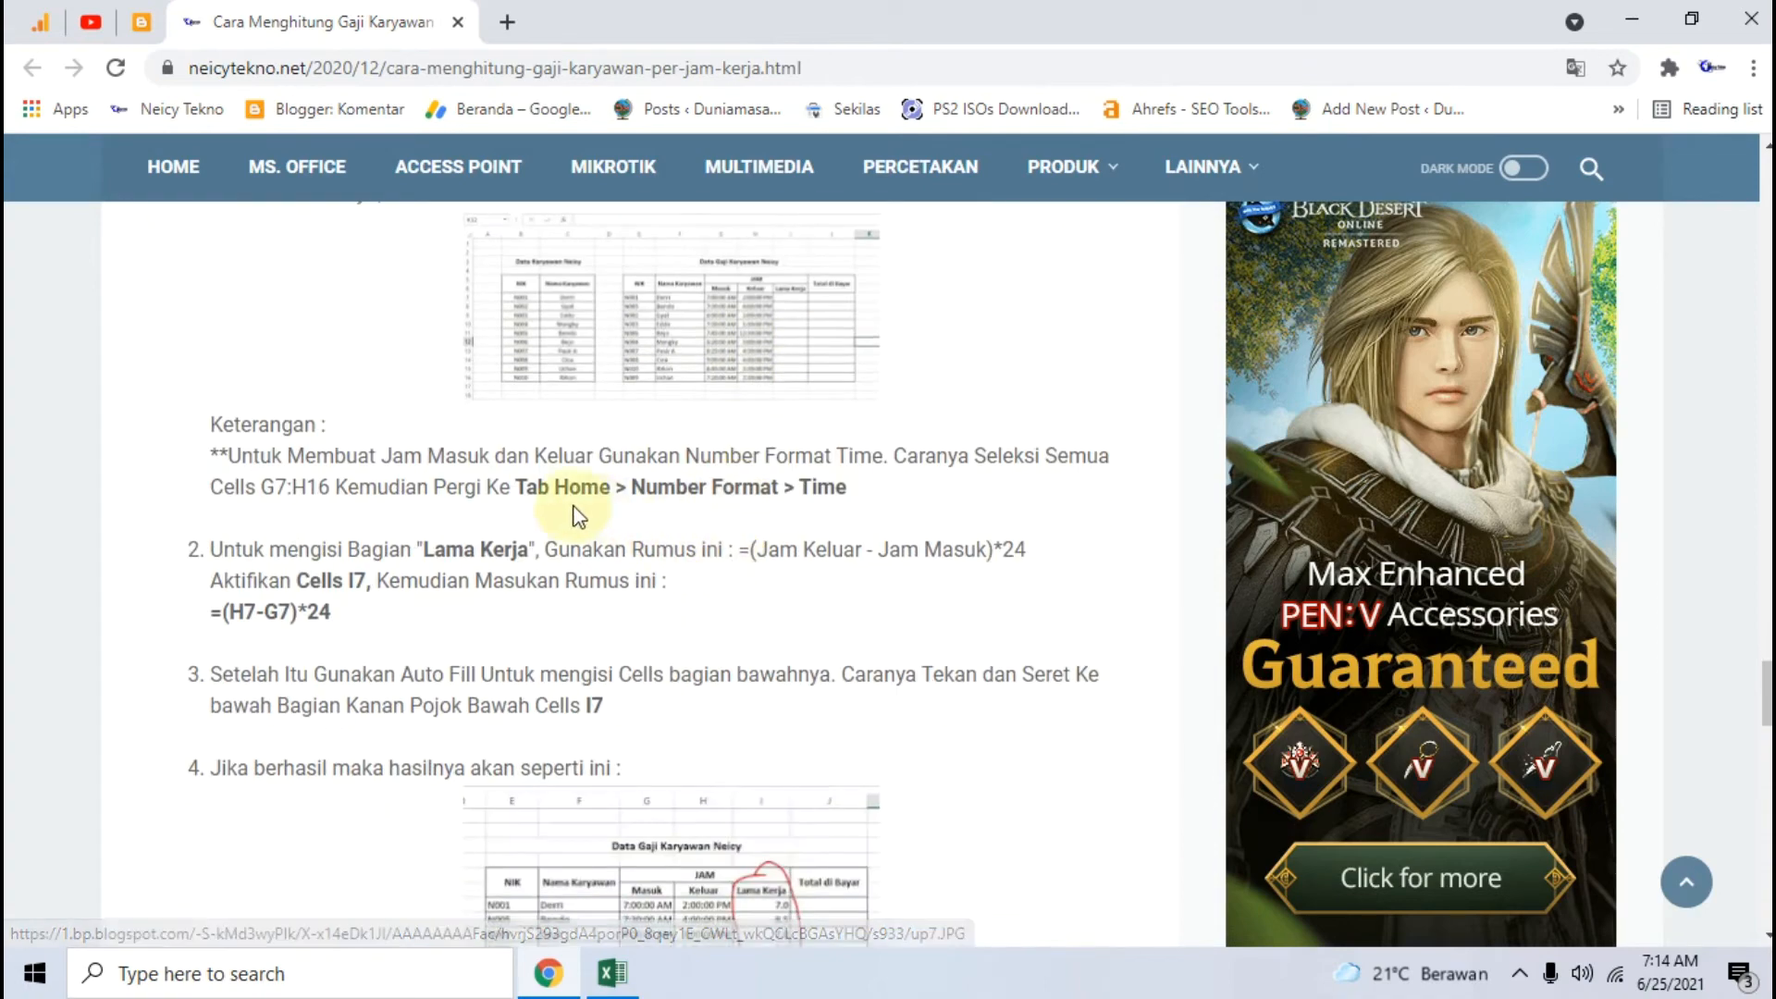
scroll(712, 499, "down", 3)
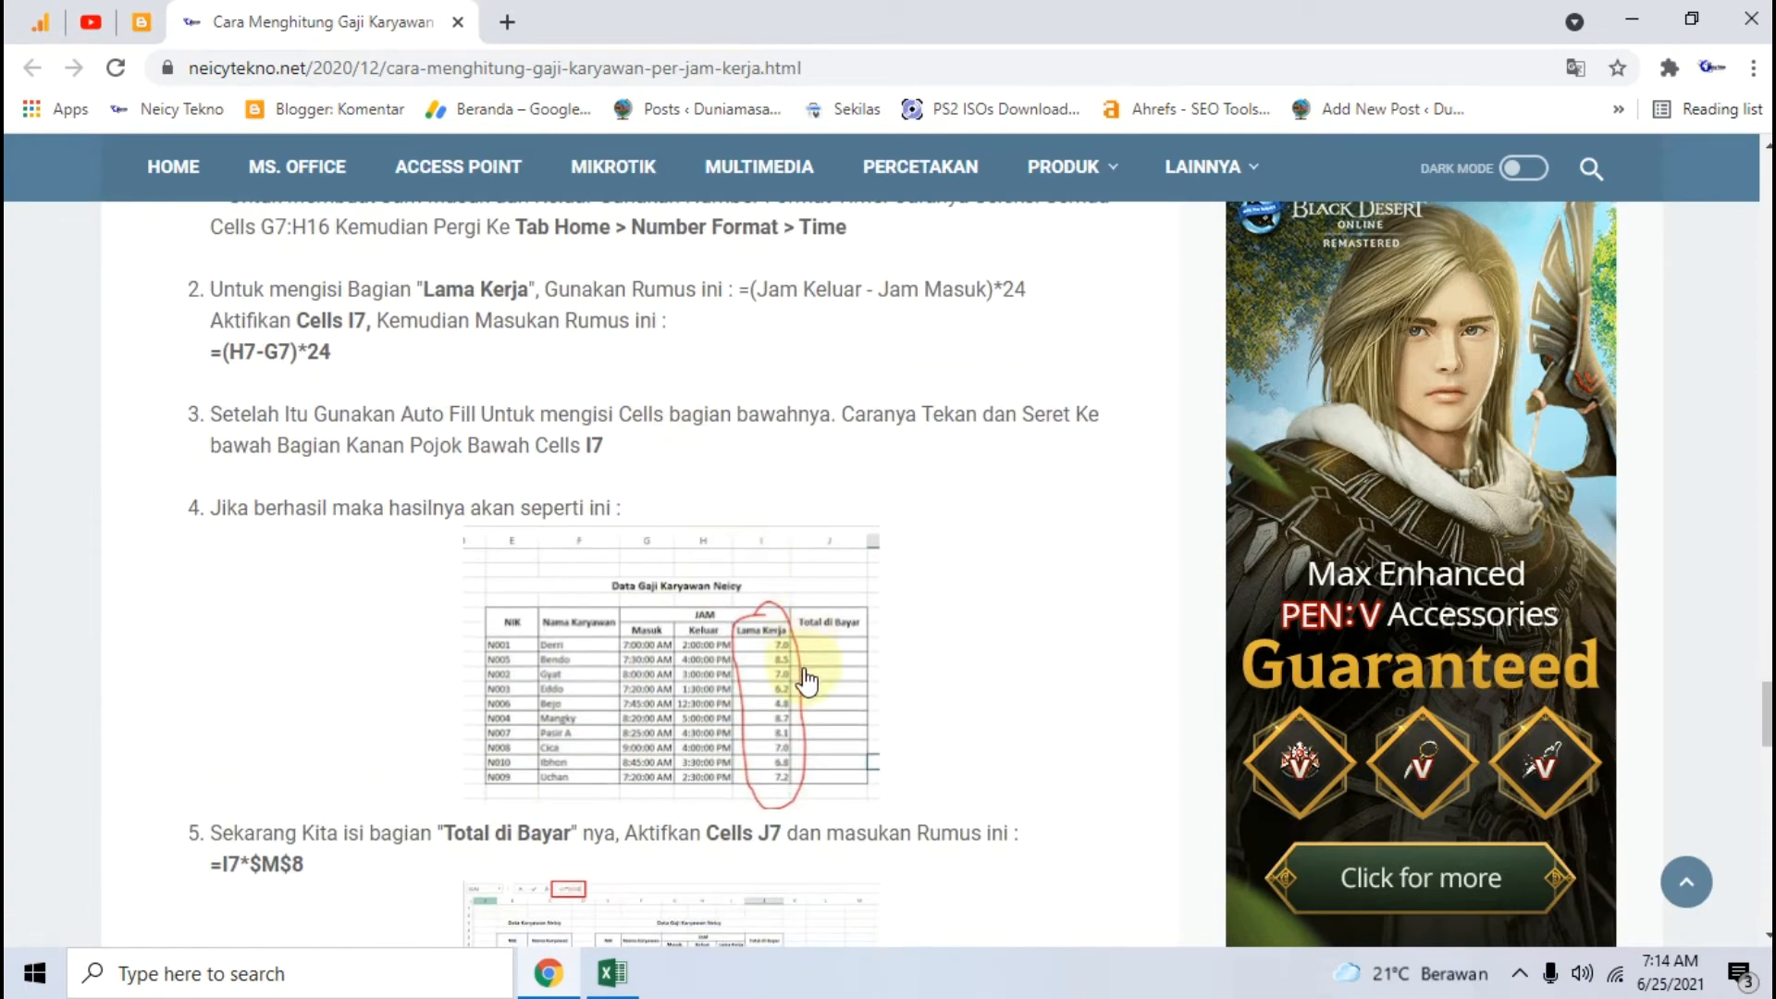
Switch back to the Excel workbook, enter 8:00:00 AM in G7, and check the Time number format of G7:H16.
left_click(610, 970)
left_click(757, 437)
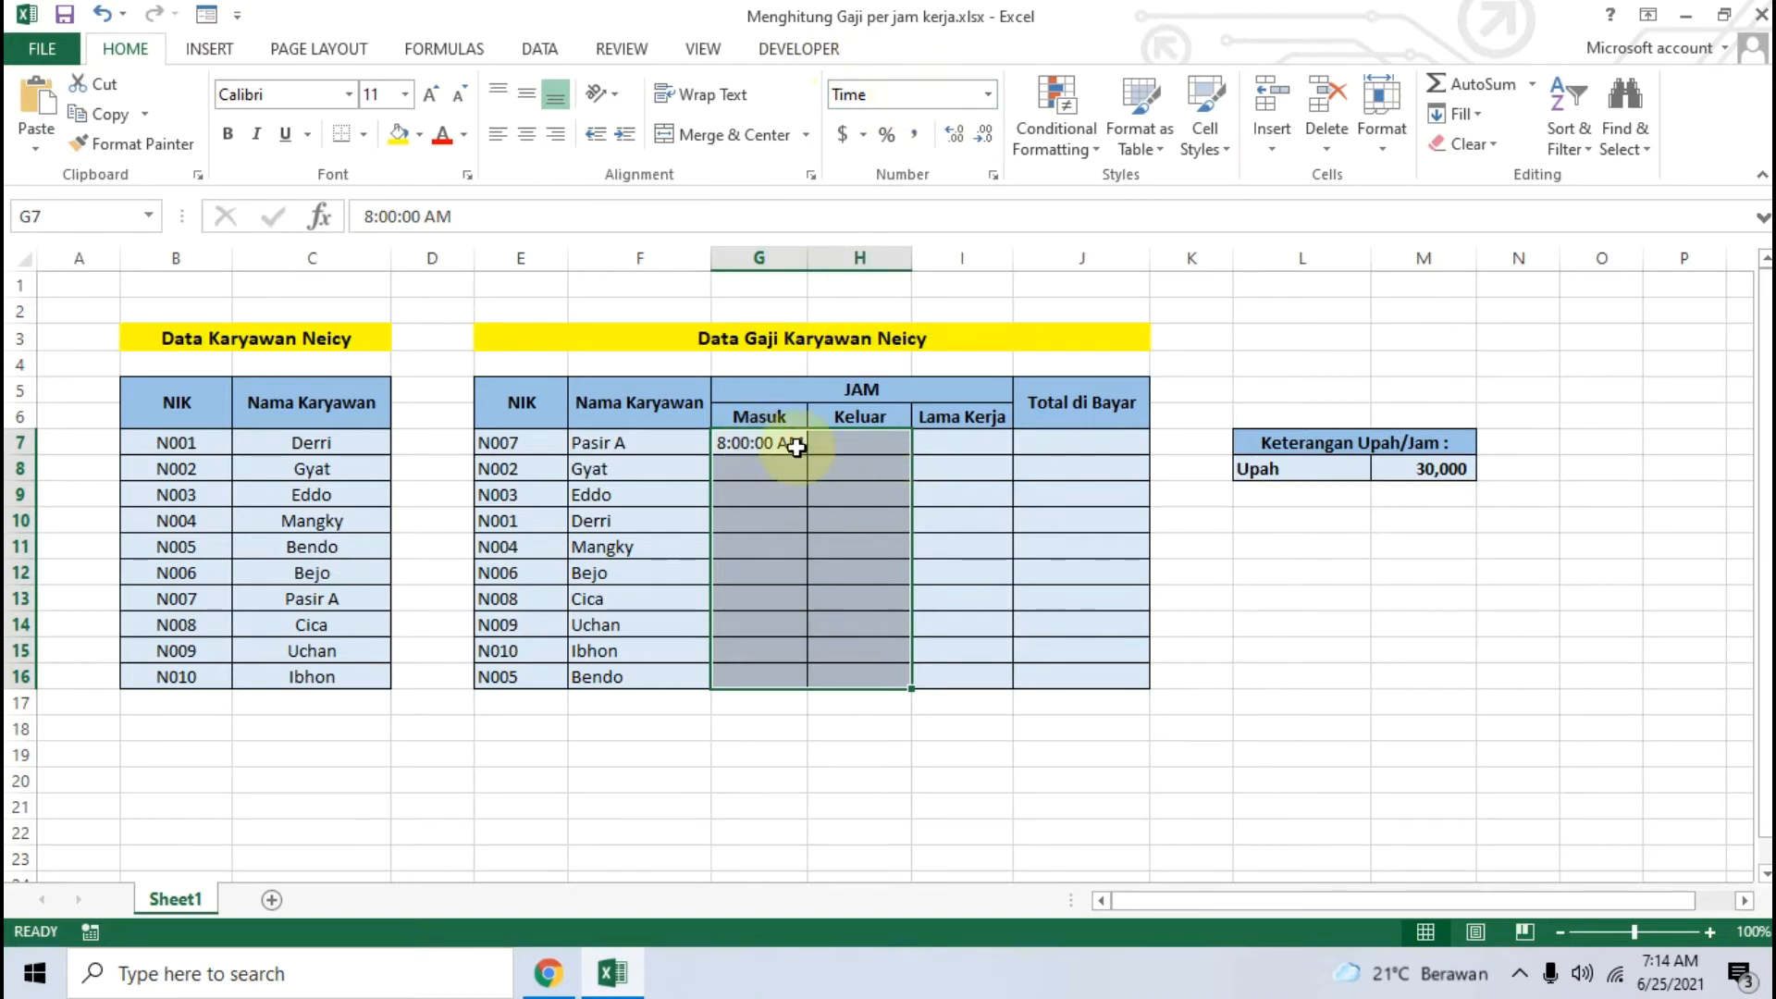
left_click_drag(767, 442, 881, 676)
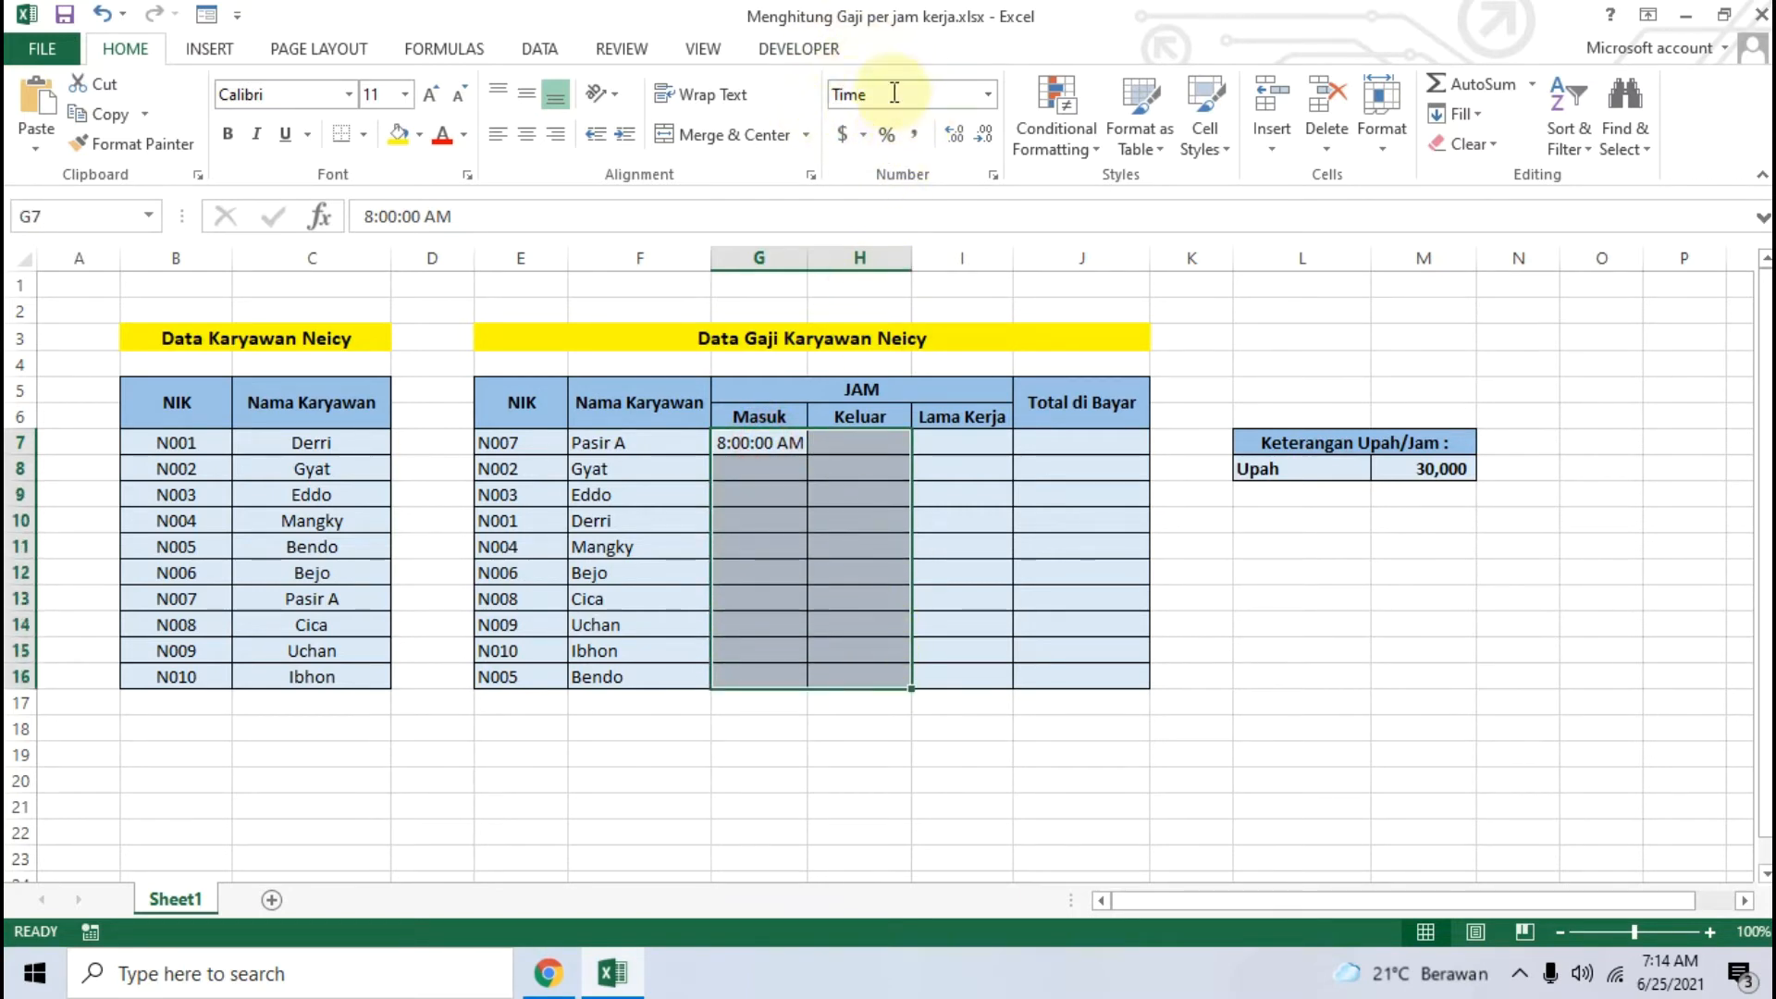
left_click(772, 462)
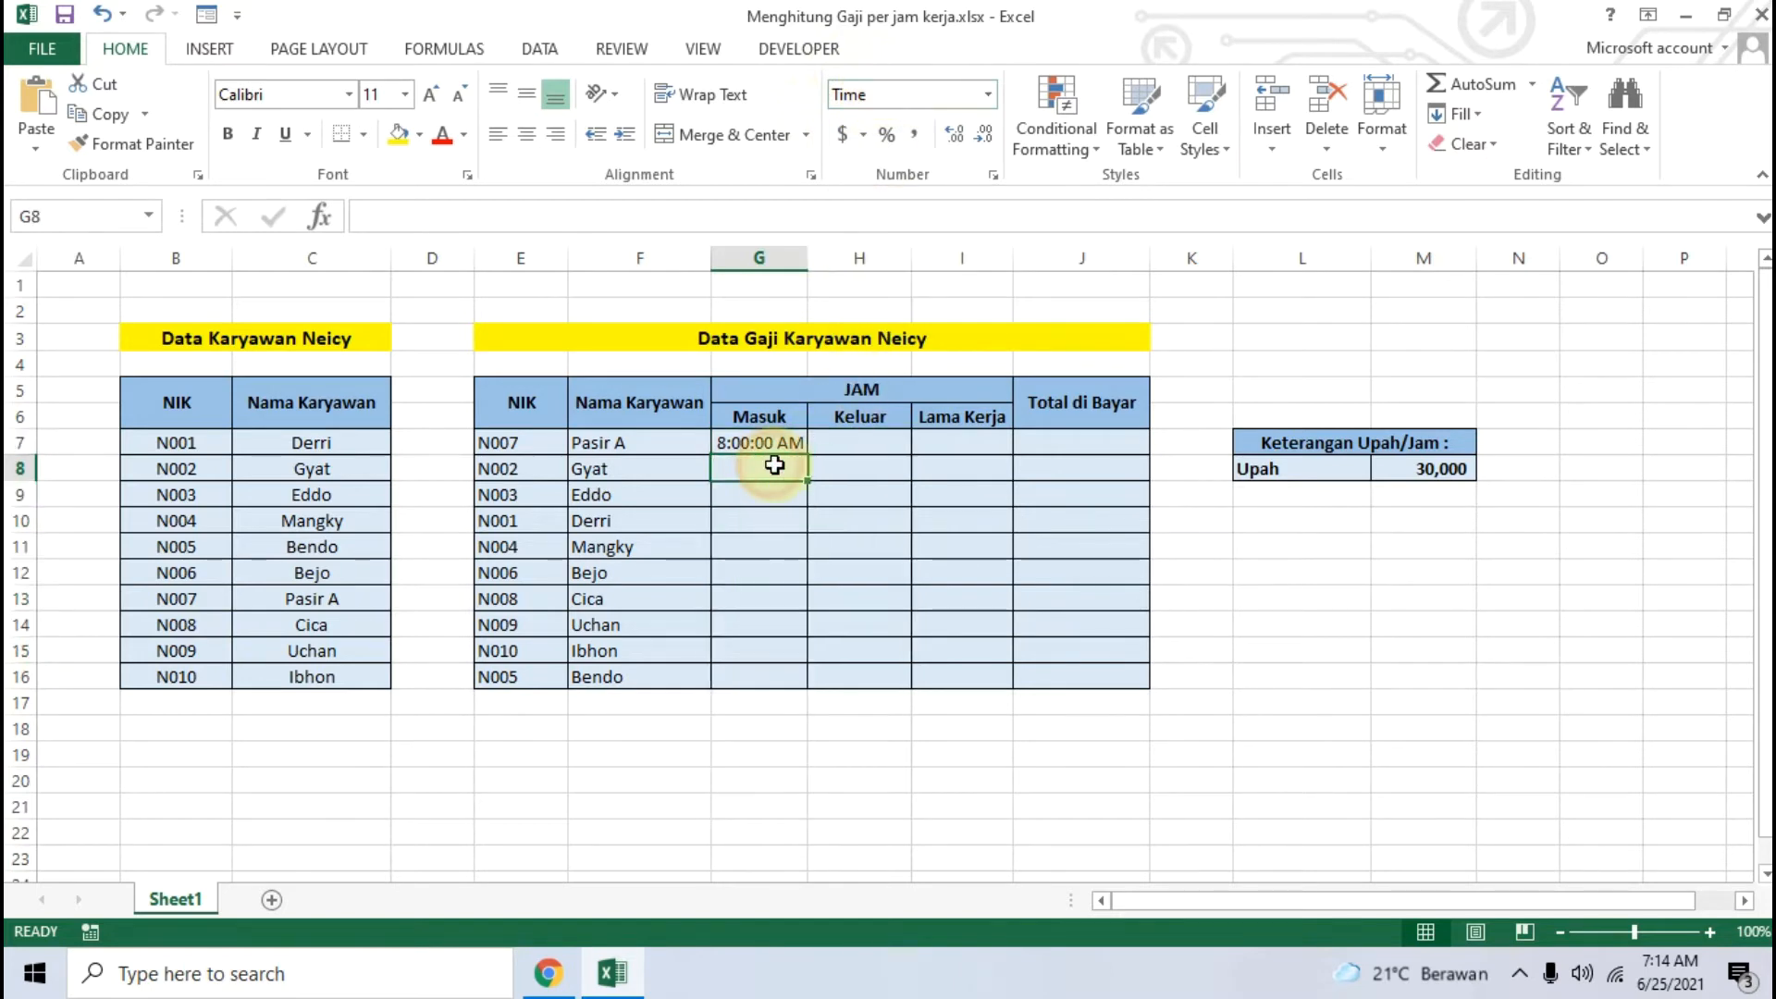
Enter 16:00 as the Keluar time in cell H7.
left_click(855, 445)
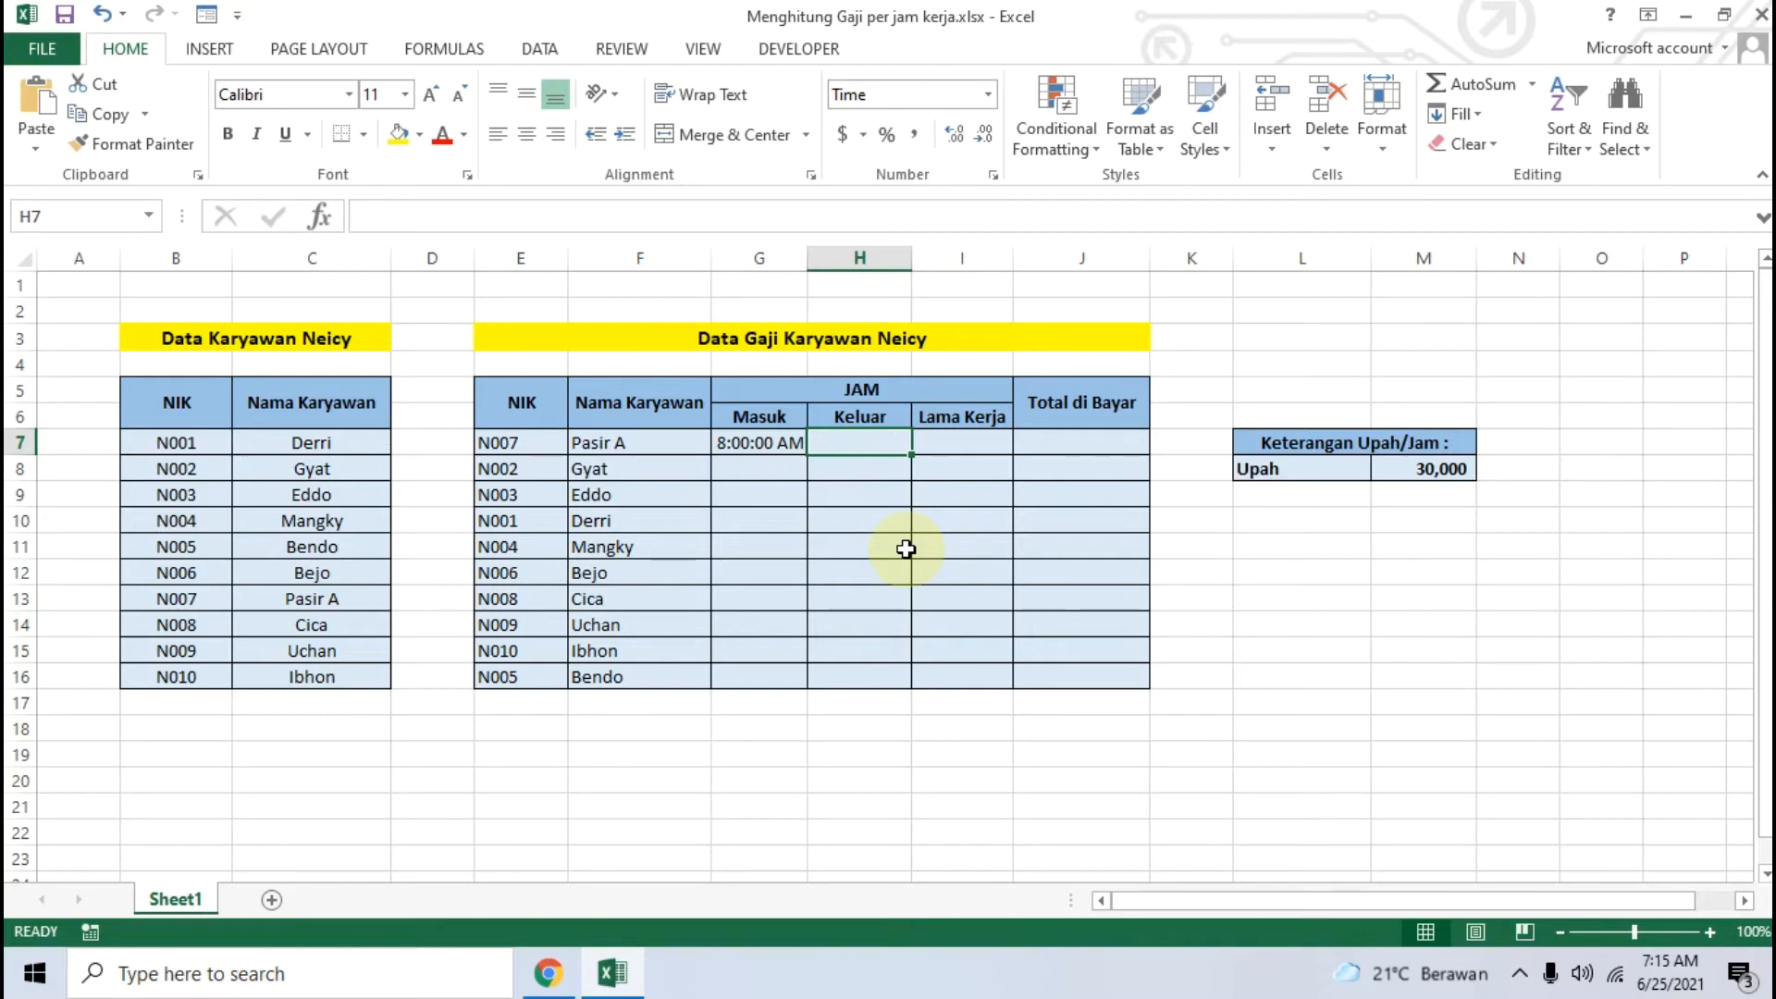
type("16:")
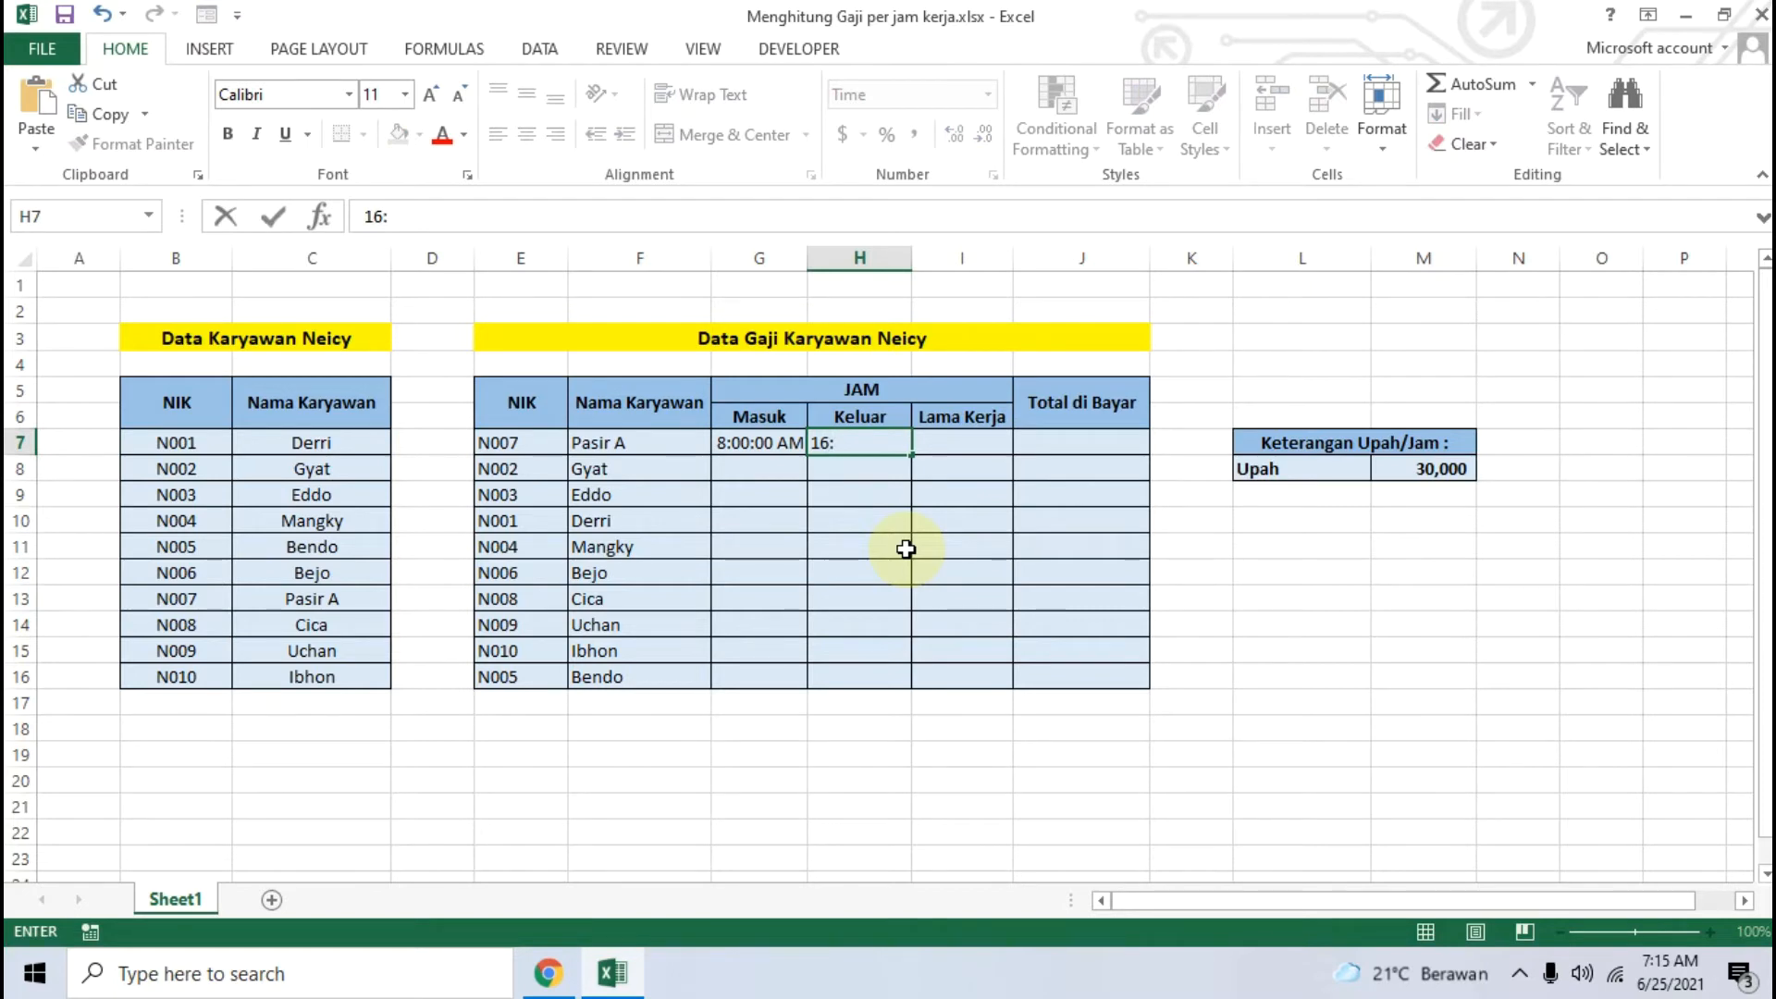
type("00")
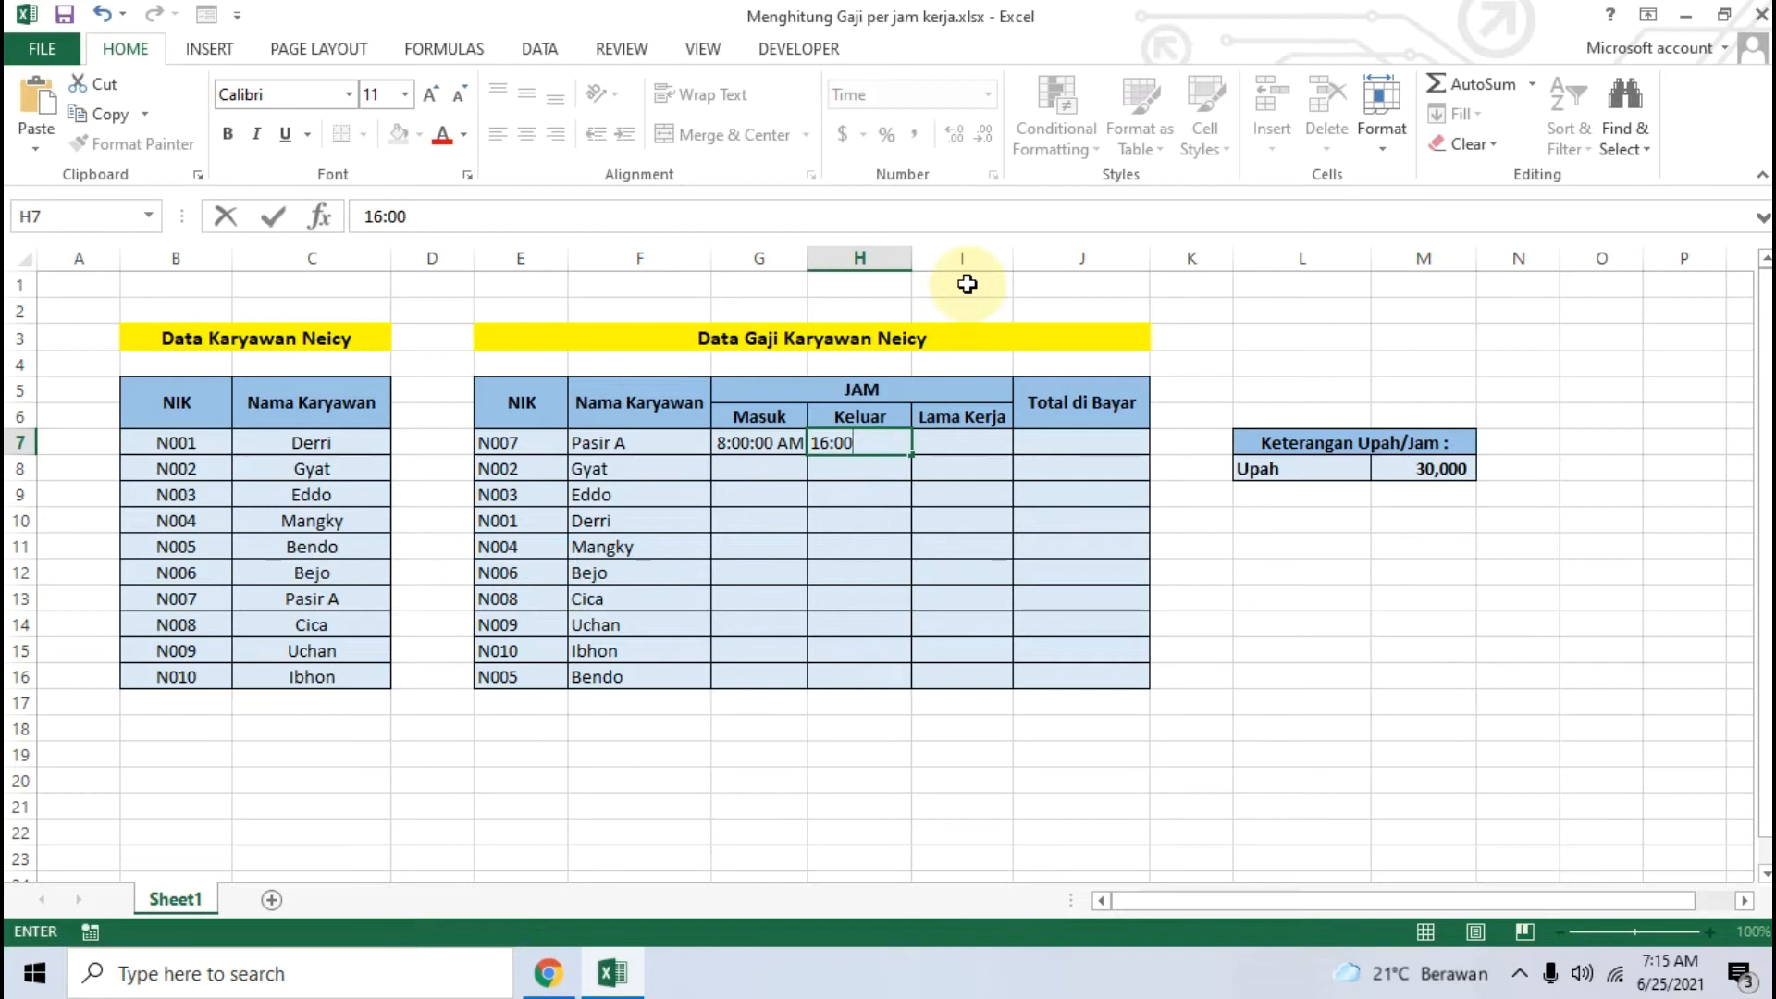
key("Return")
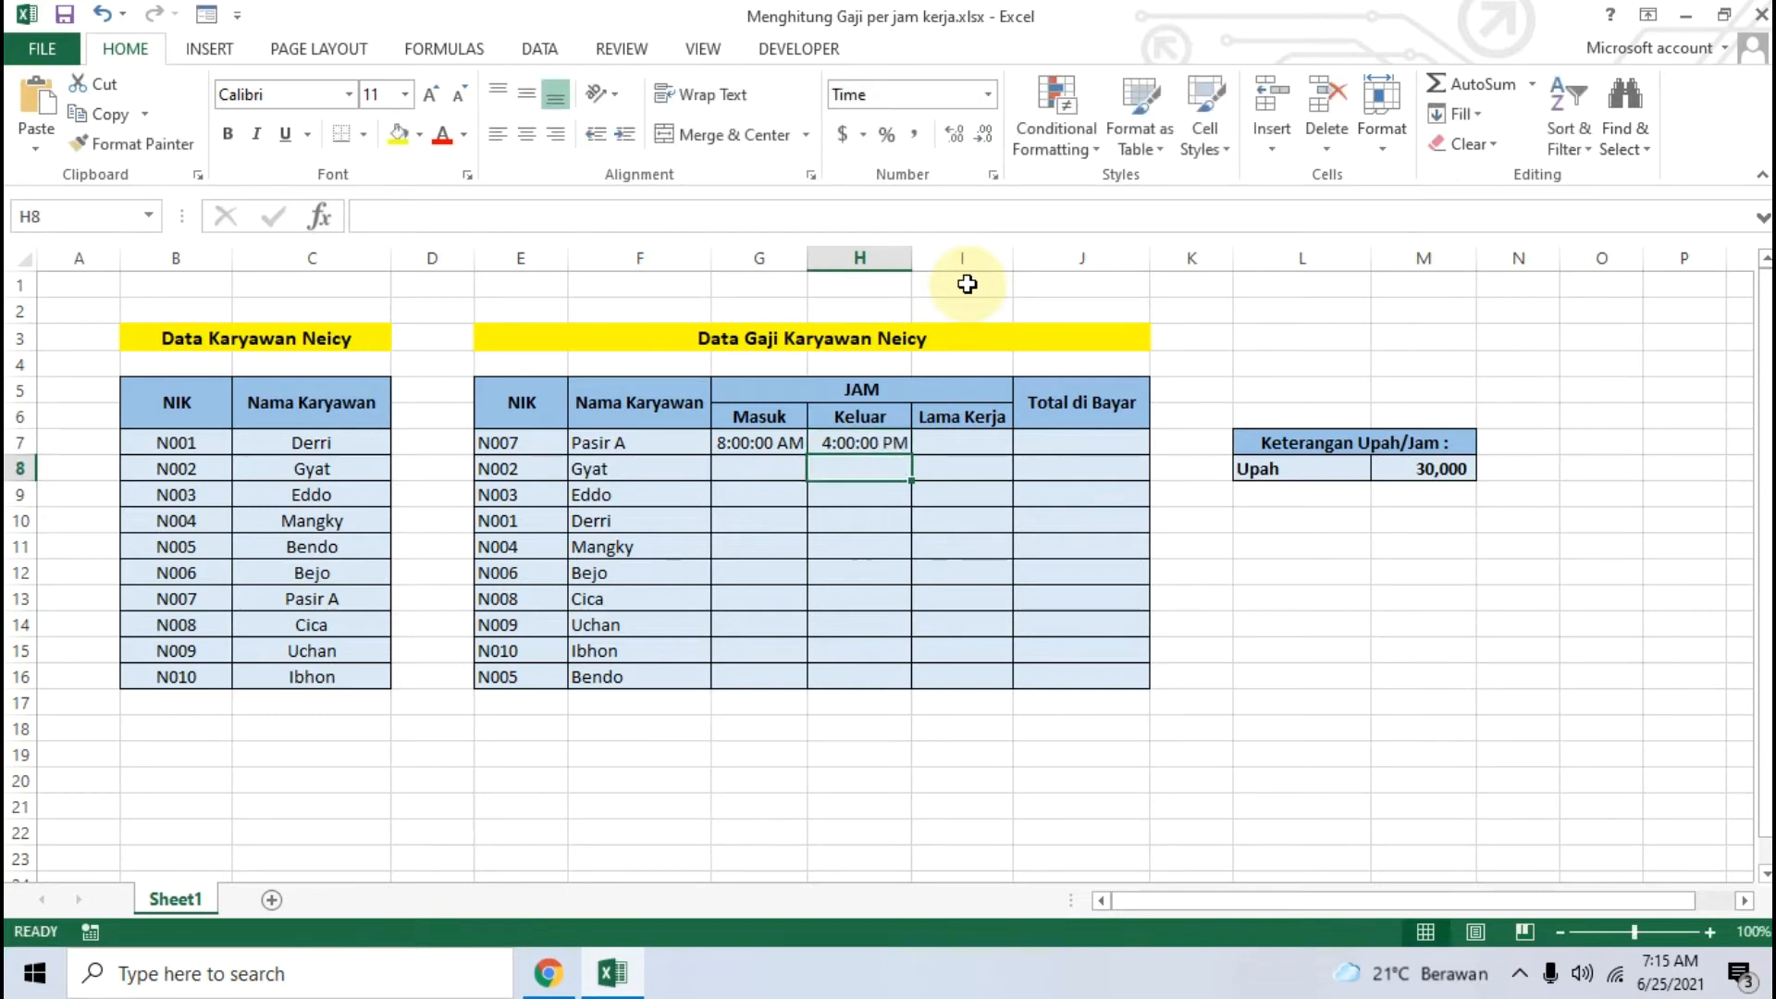
Enter 8:00 as the Masuk time in G8 and 13:00 as the Keluar time in H8.
left_click(764, 463)
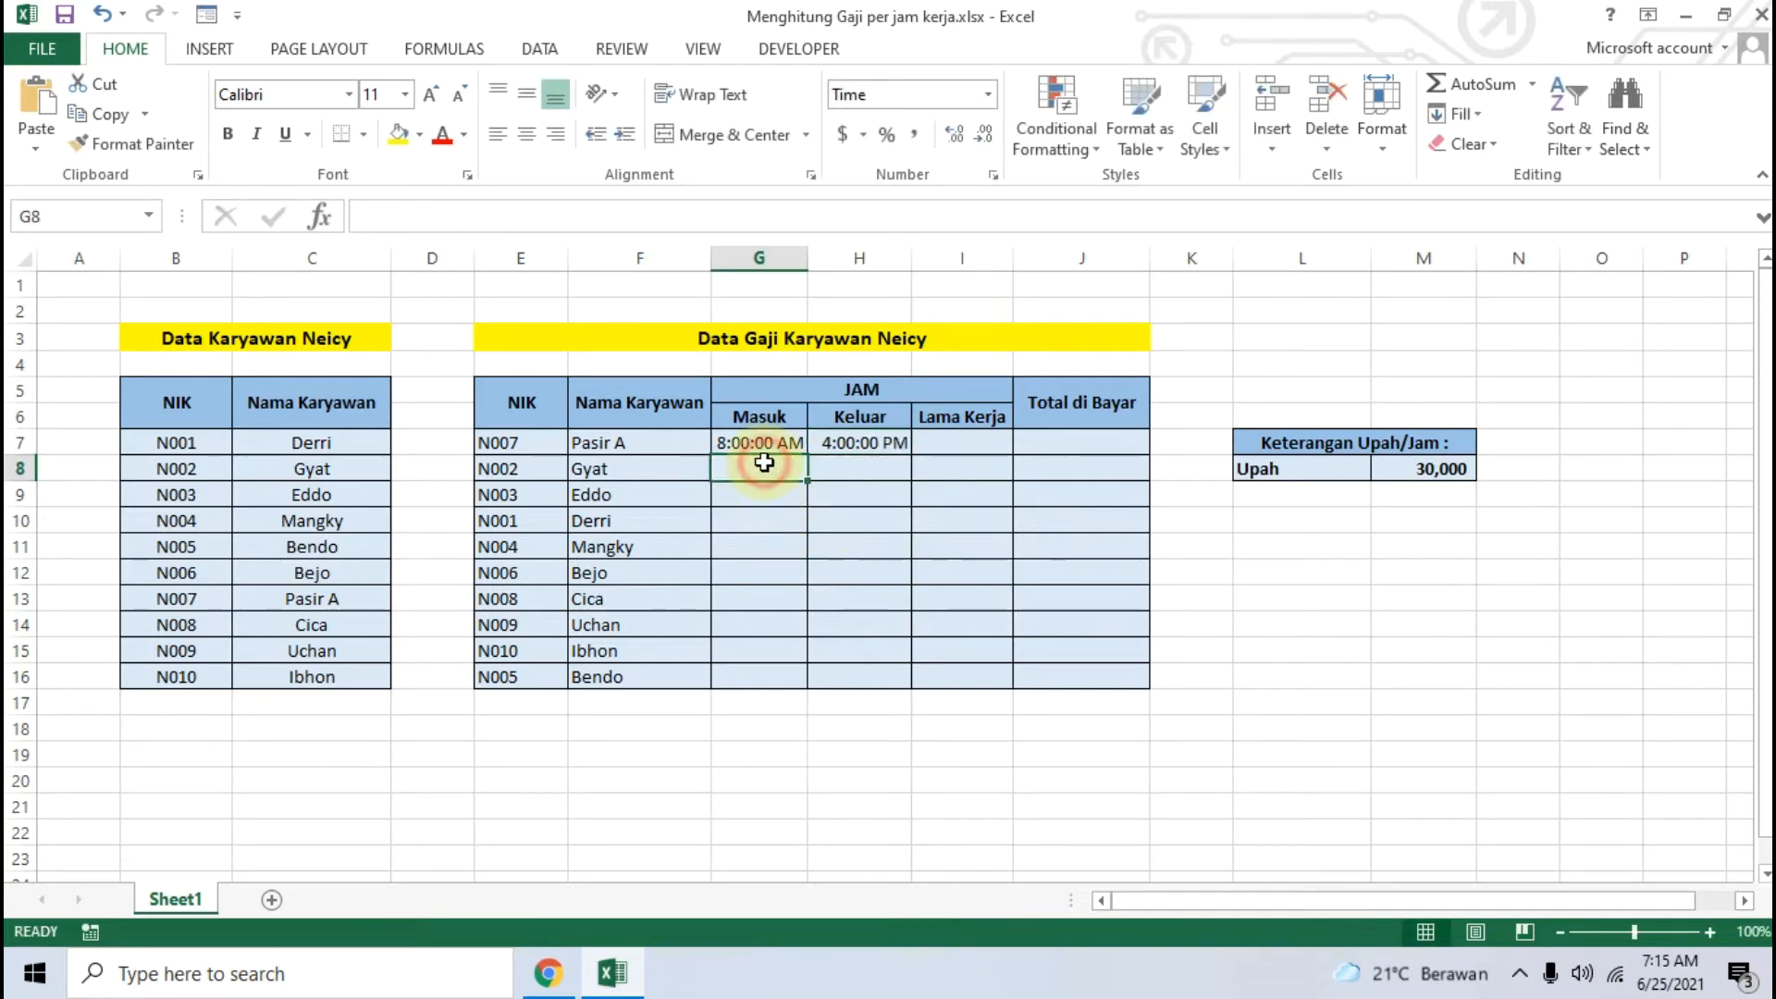
type("8:00")
key("Return")
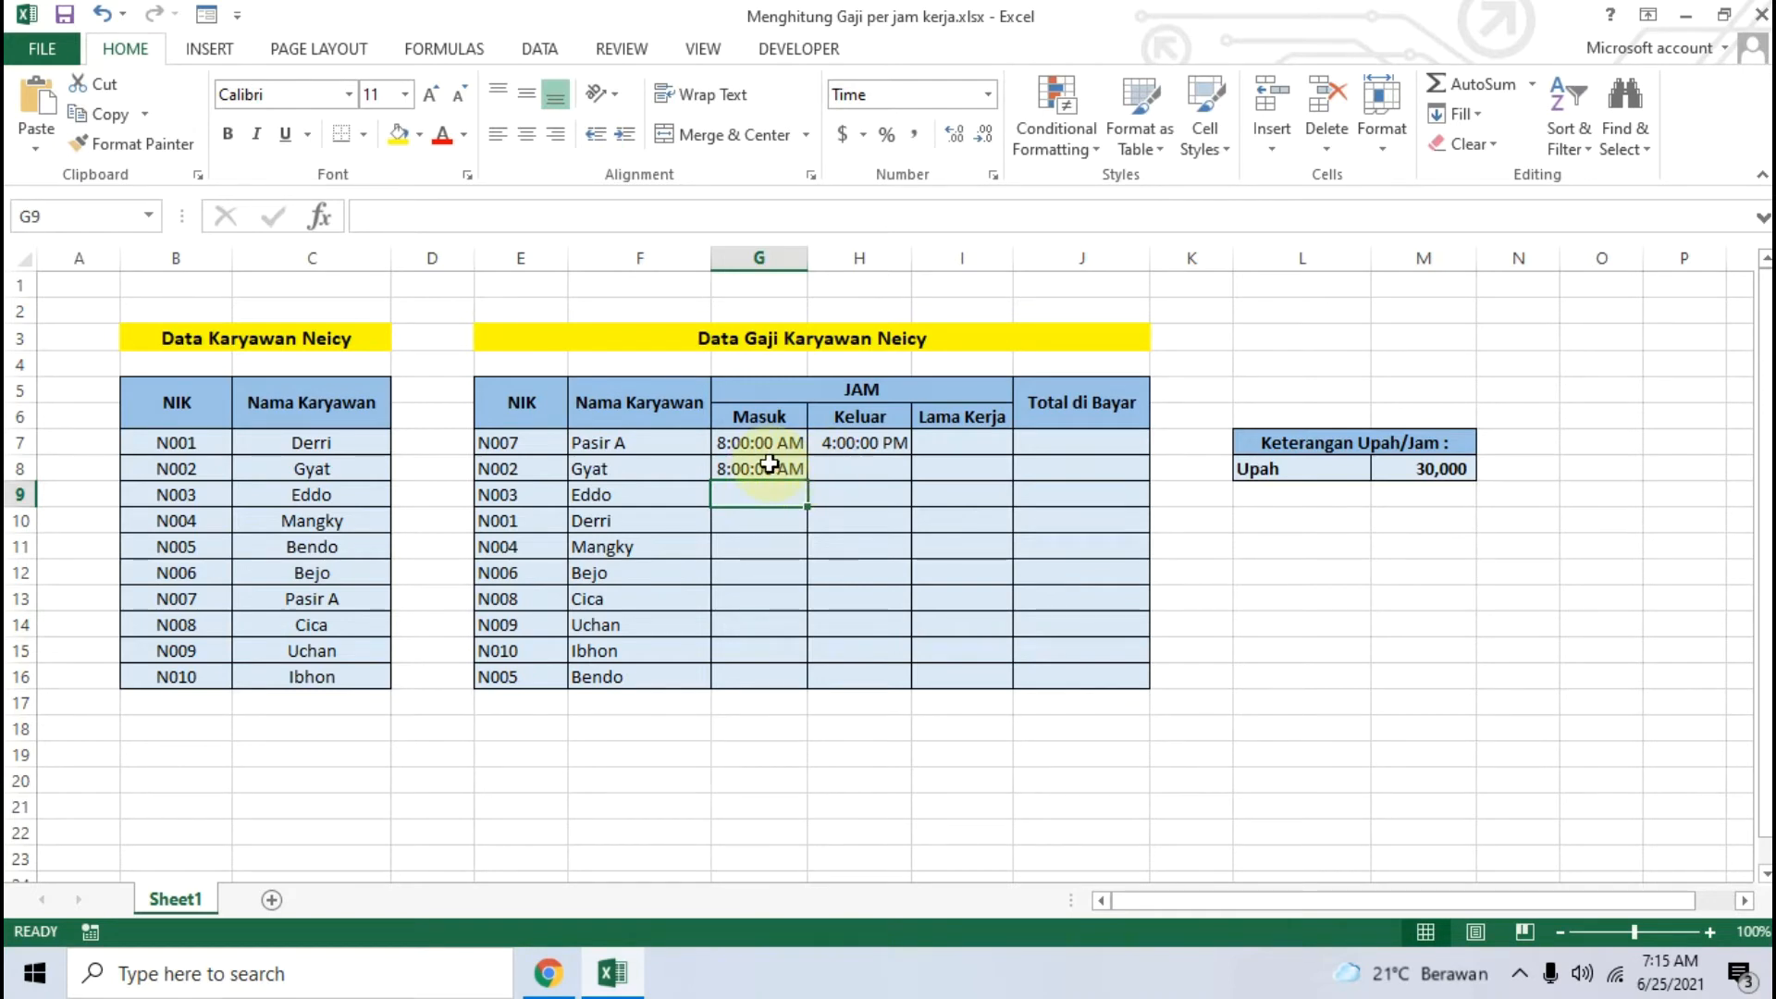
left_click(770, 465)
left_click(755, 492)
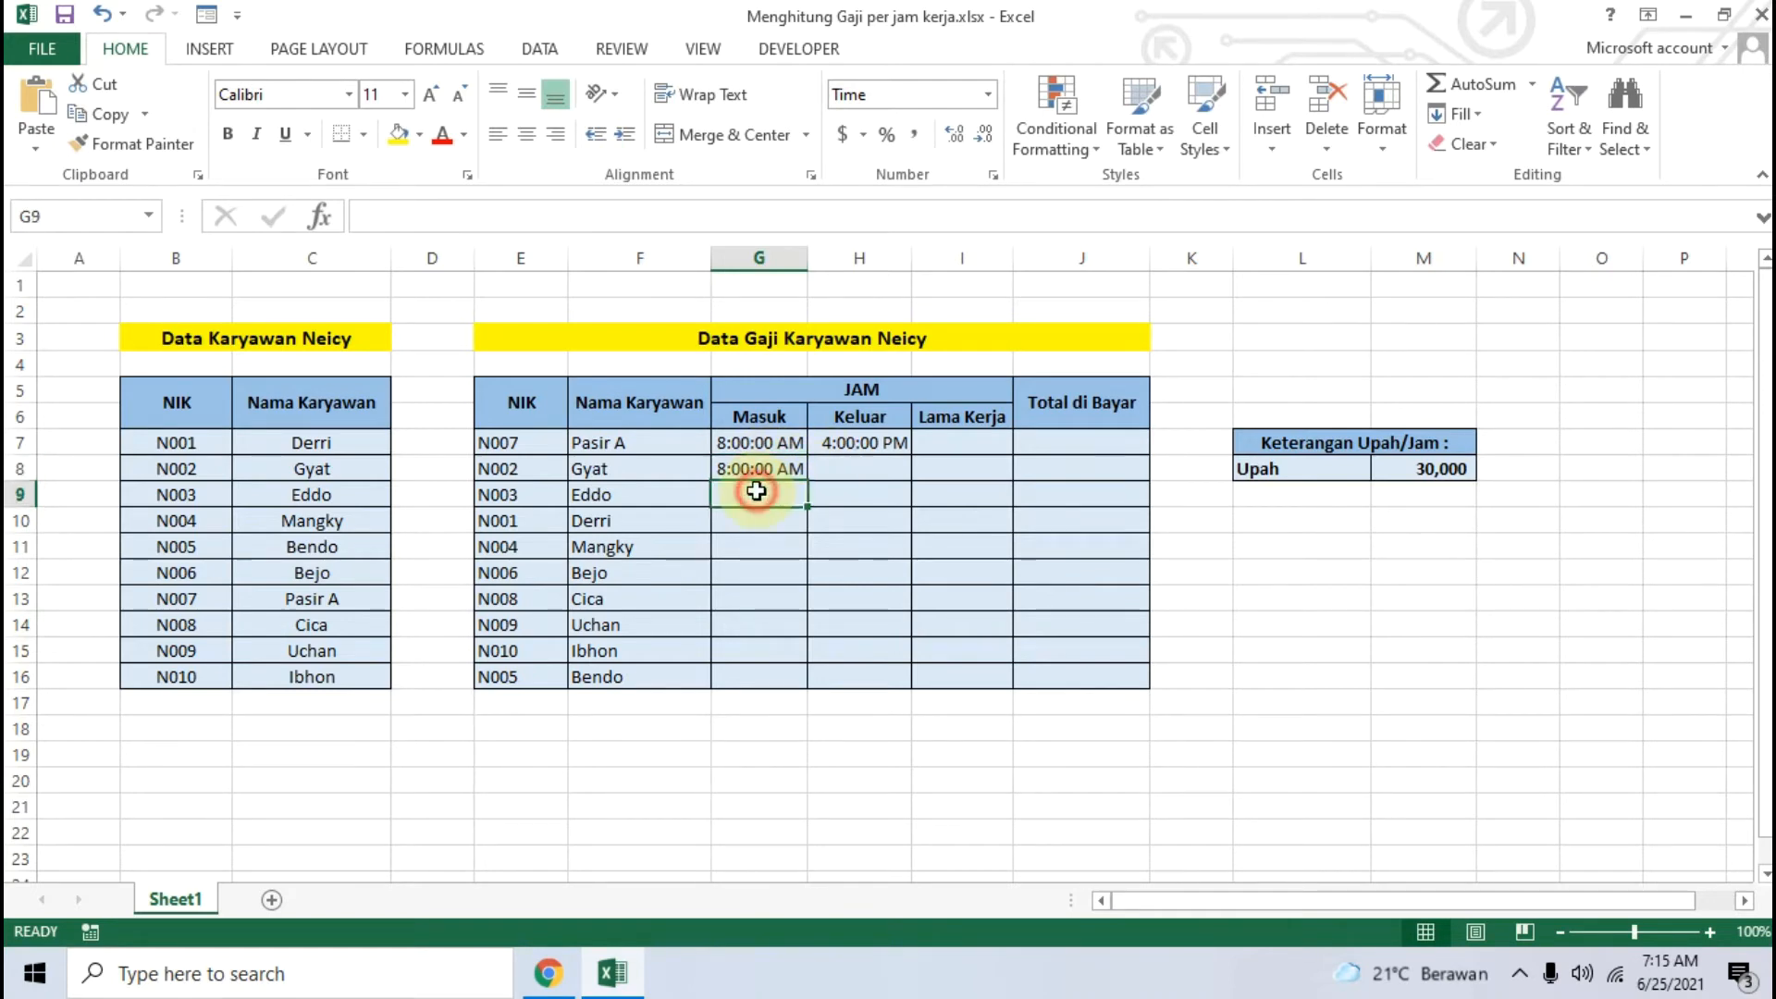
left_click(847, 467)
type("1")
type("3:0")
type("0")
key("Return")
Enter 7:20 as the Masuk time in G9 and 14:30 as the Keluar time in H9.
key("Left")
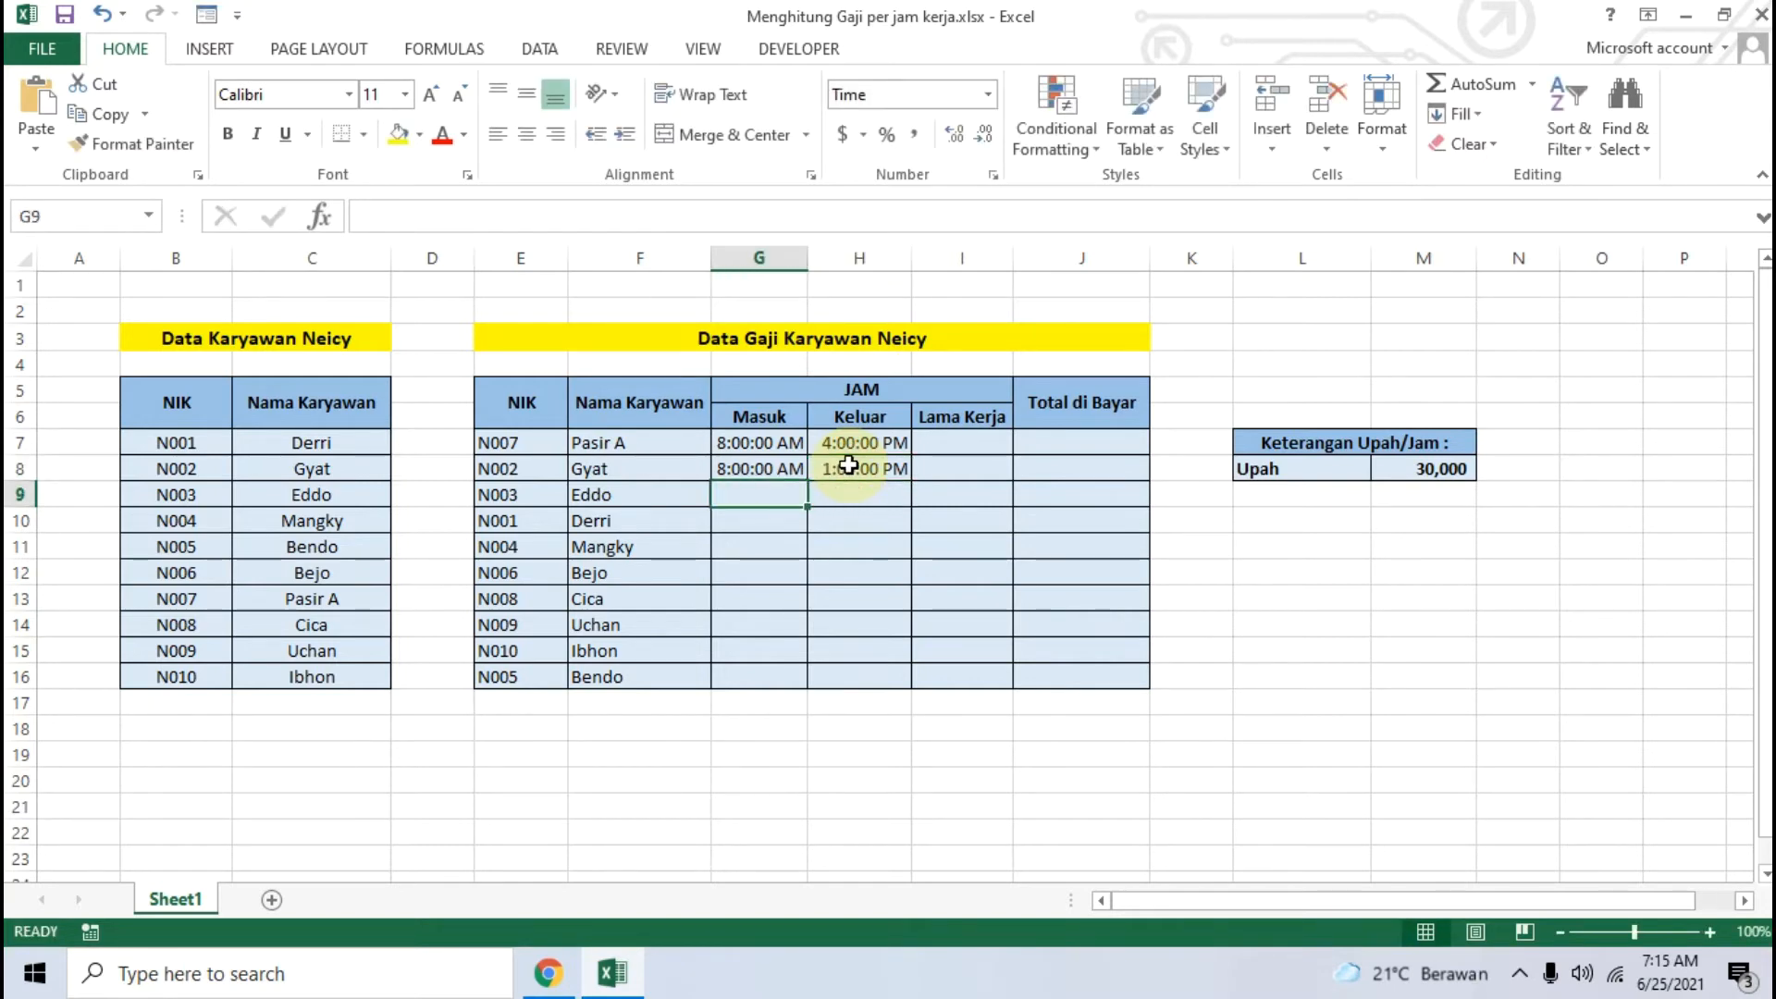
type("7:20")
key("Tab")
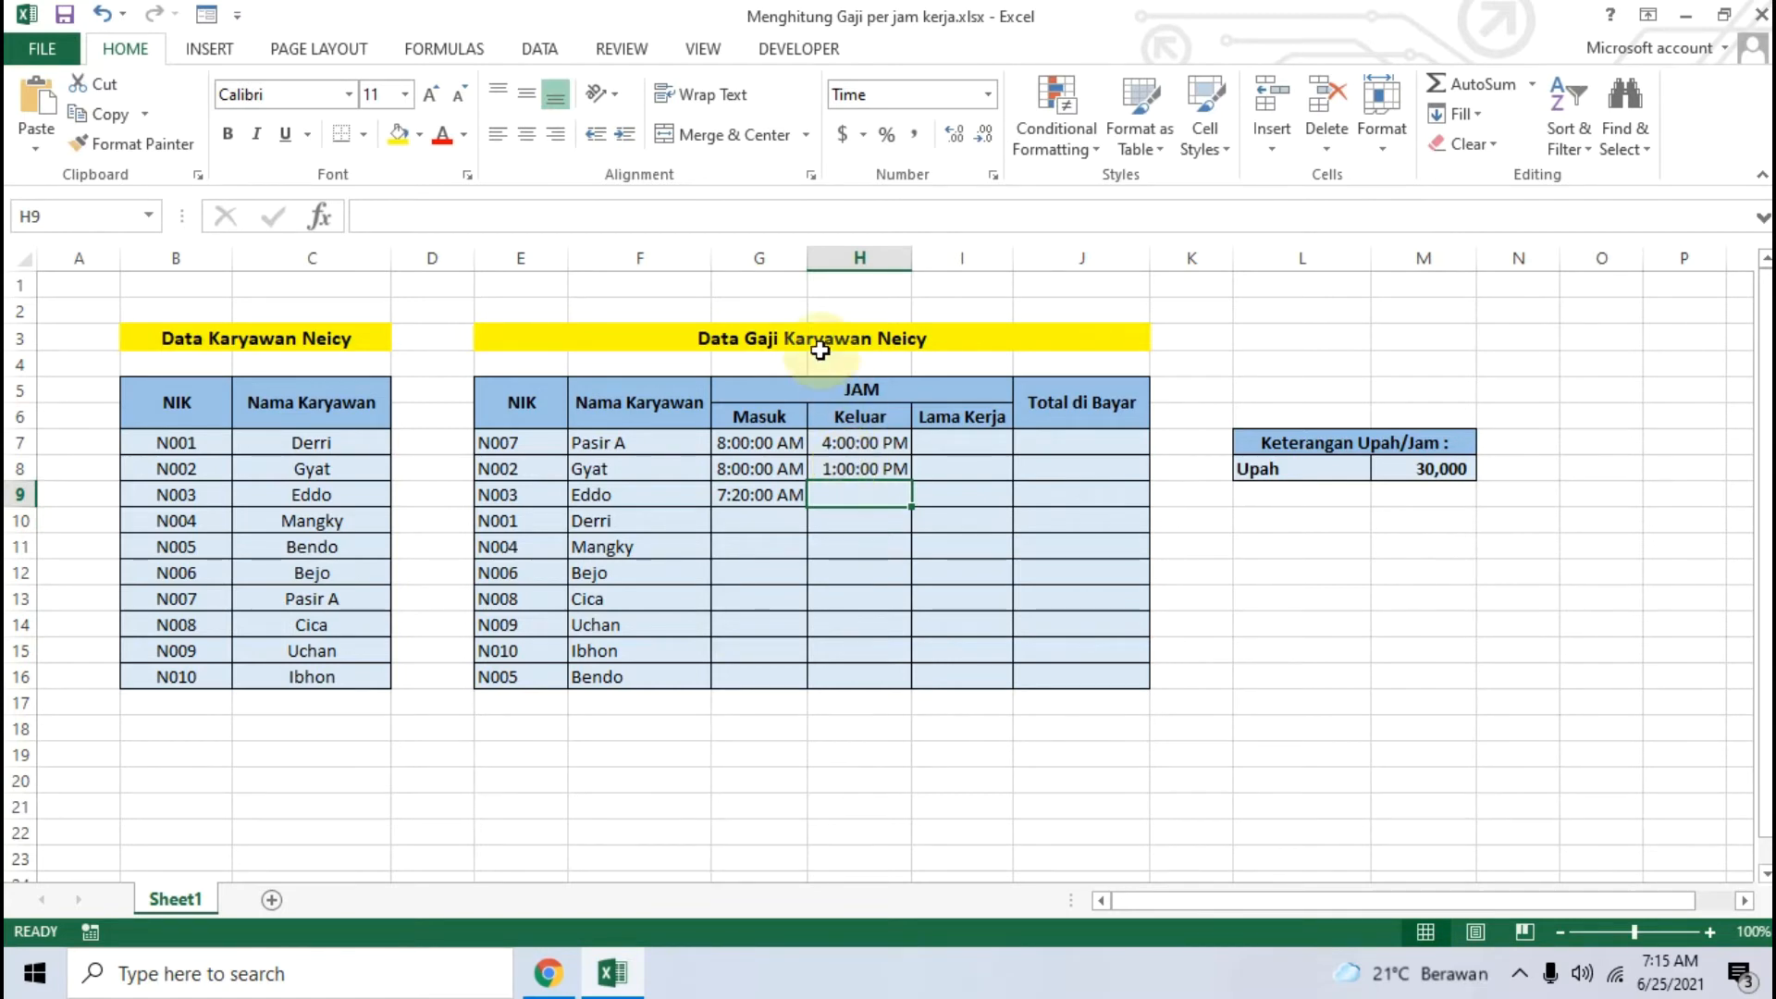
type("14")
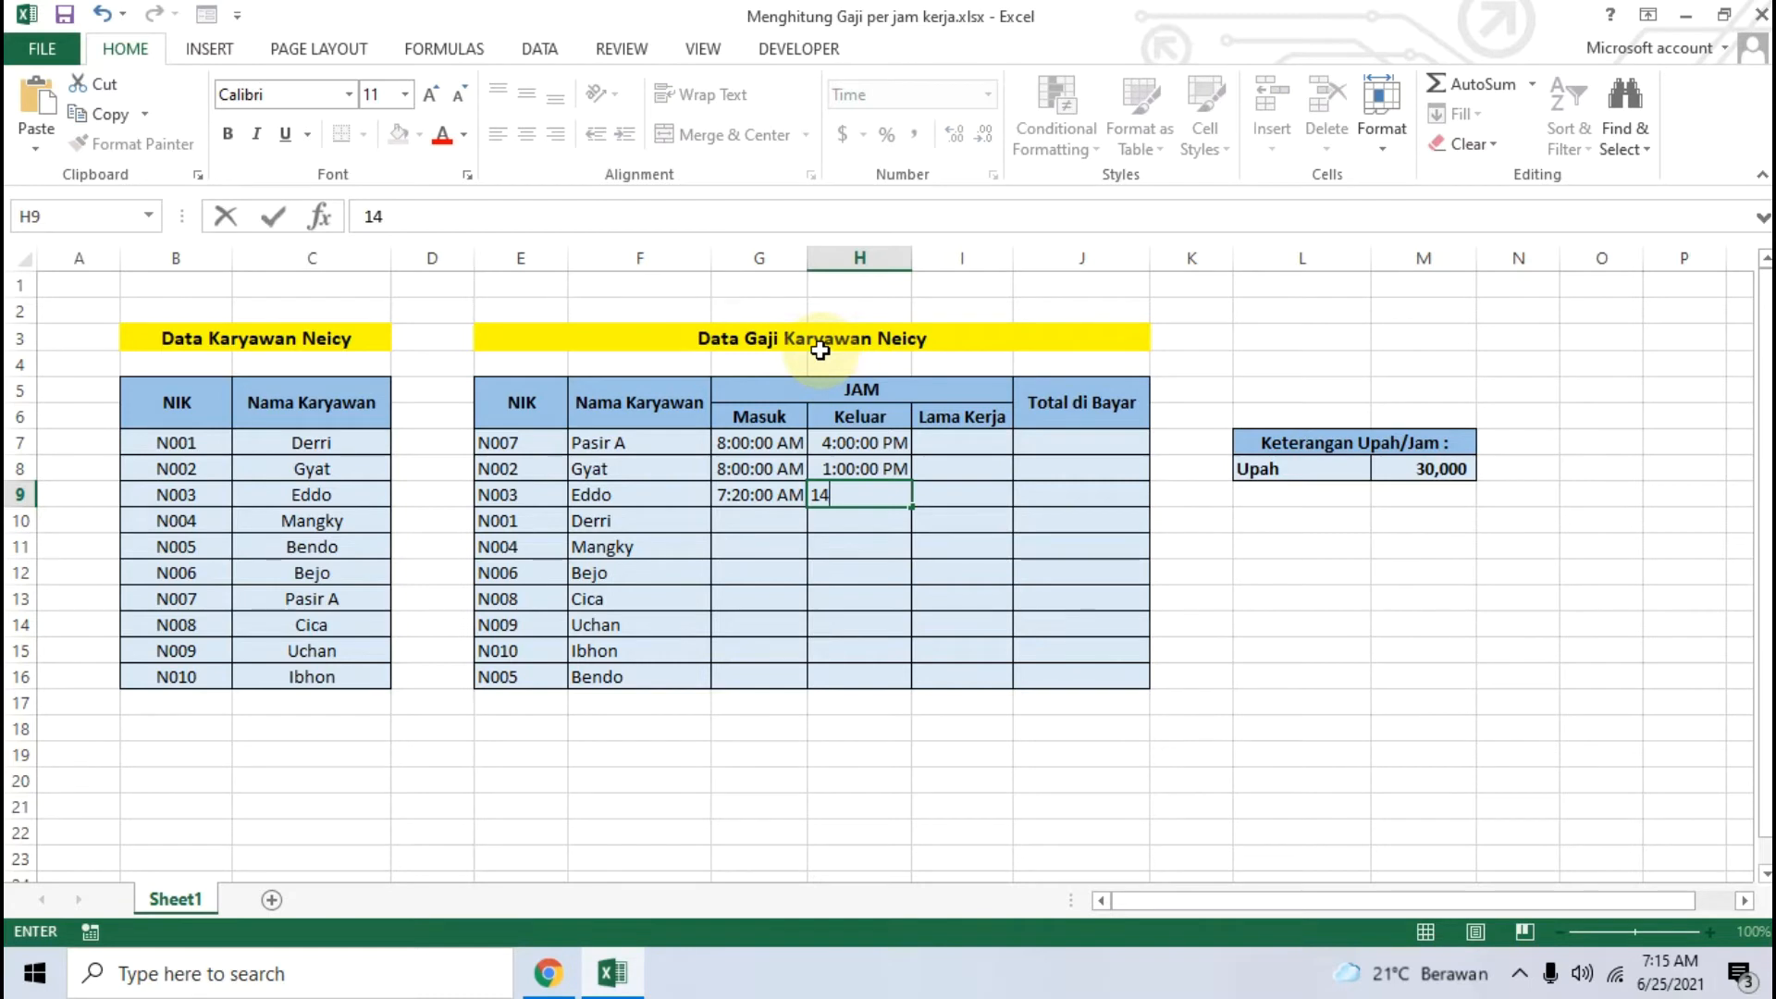
type(":30")
key("Return")
Enter 09:10 as the Masuk time in G10 and 17:00 as the Keluar time in H10.
key("Left")
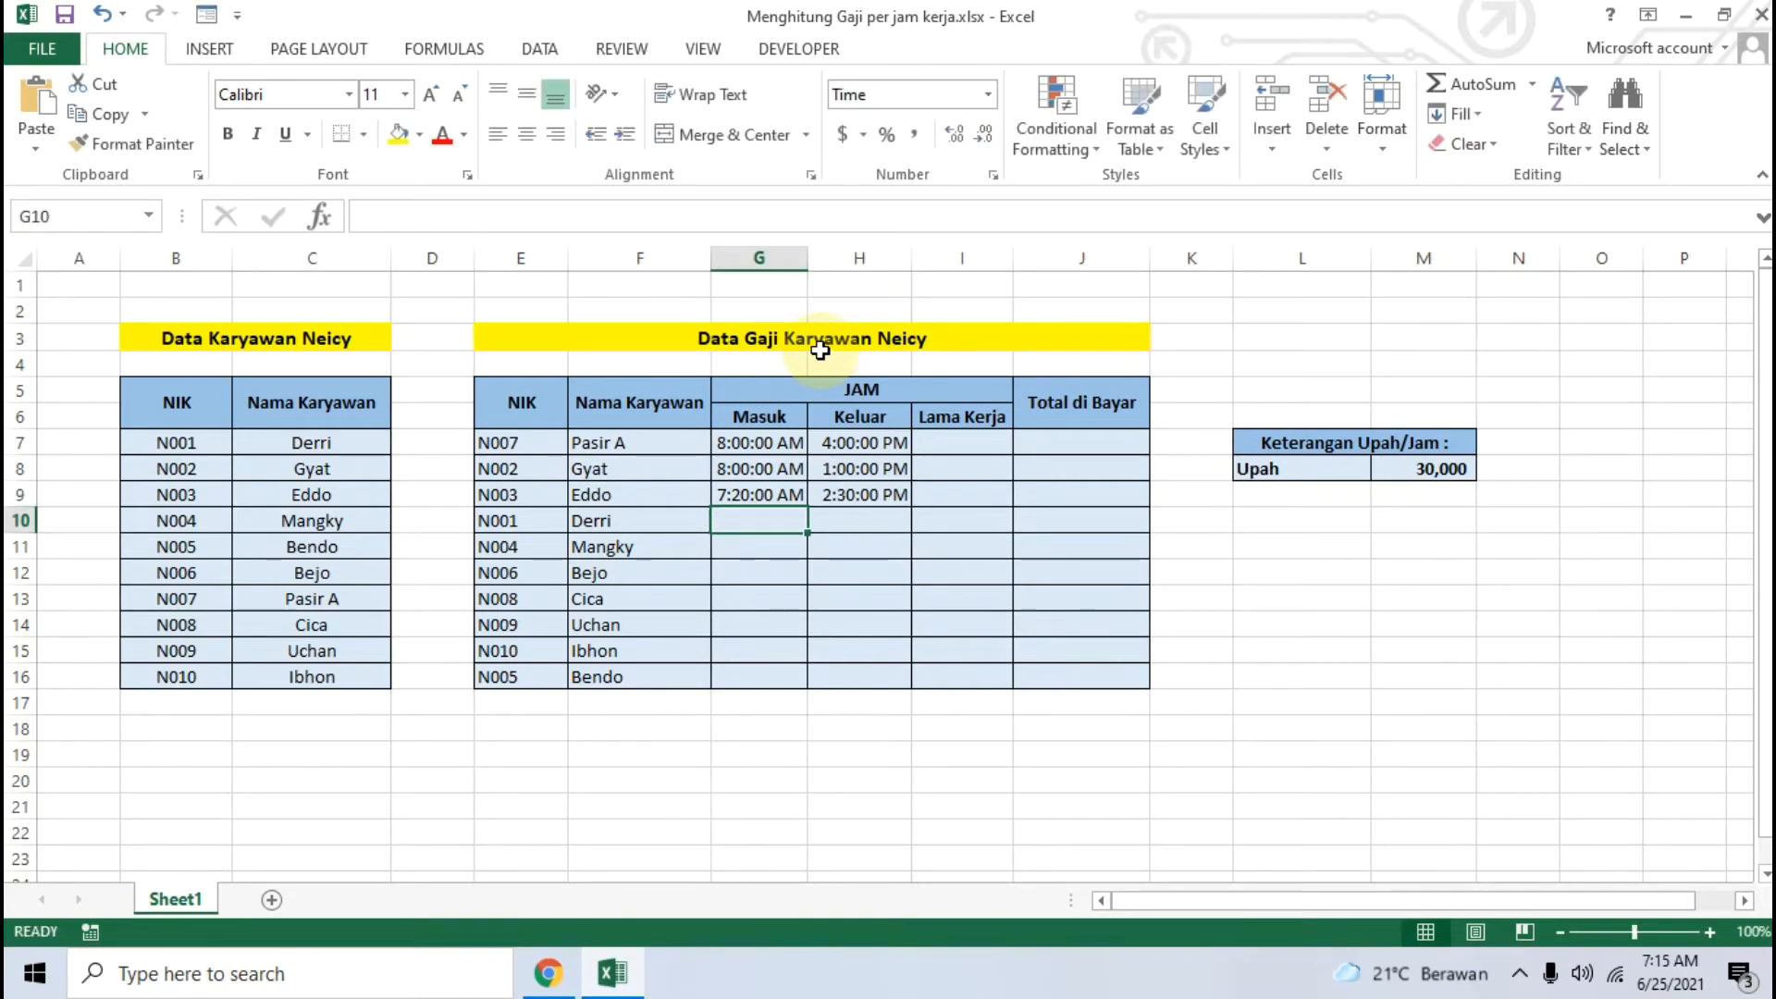
type("09:10")
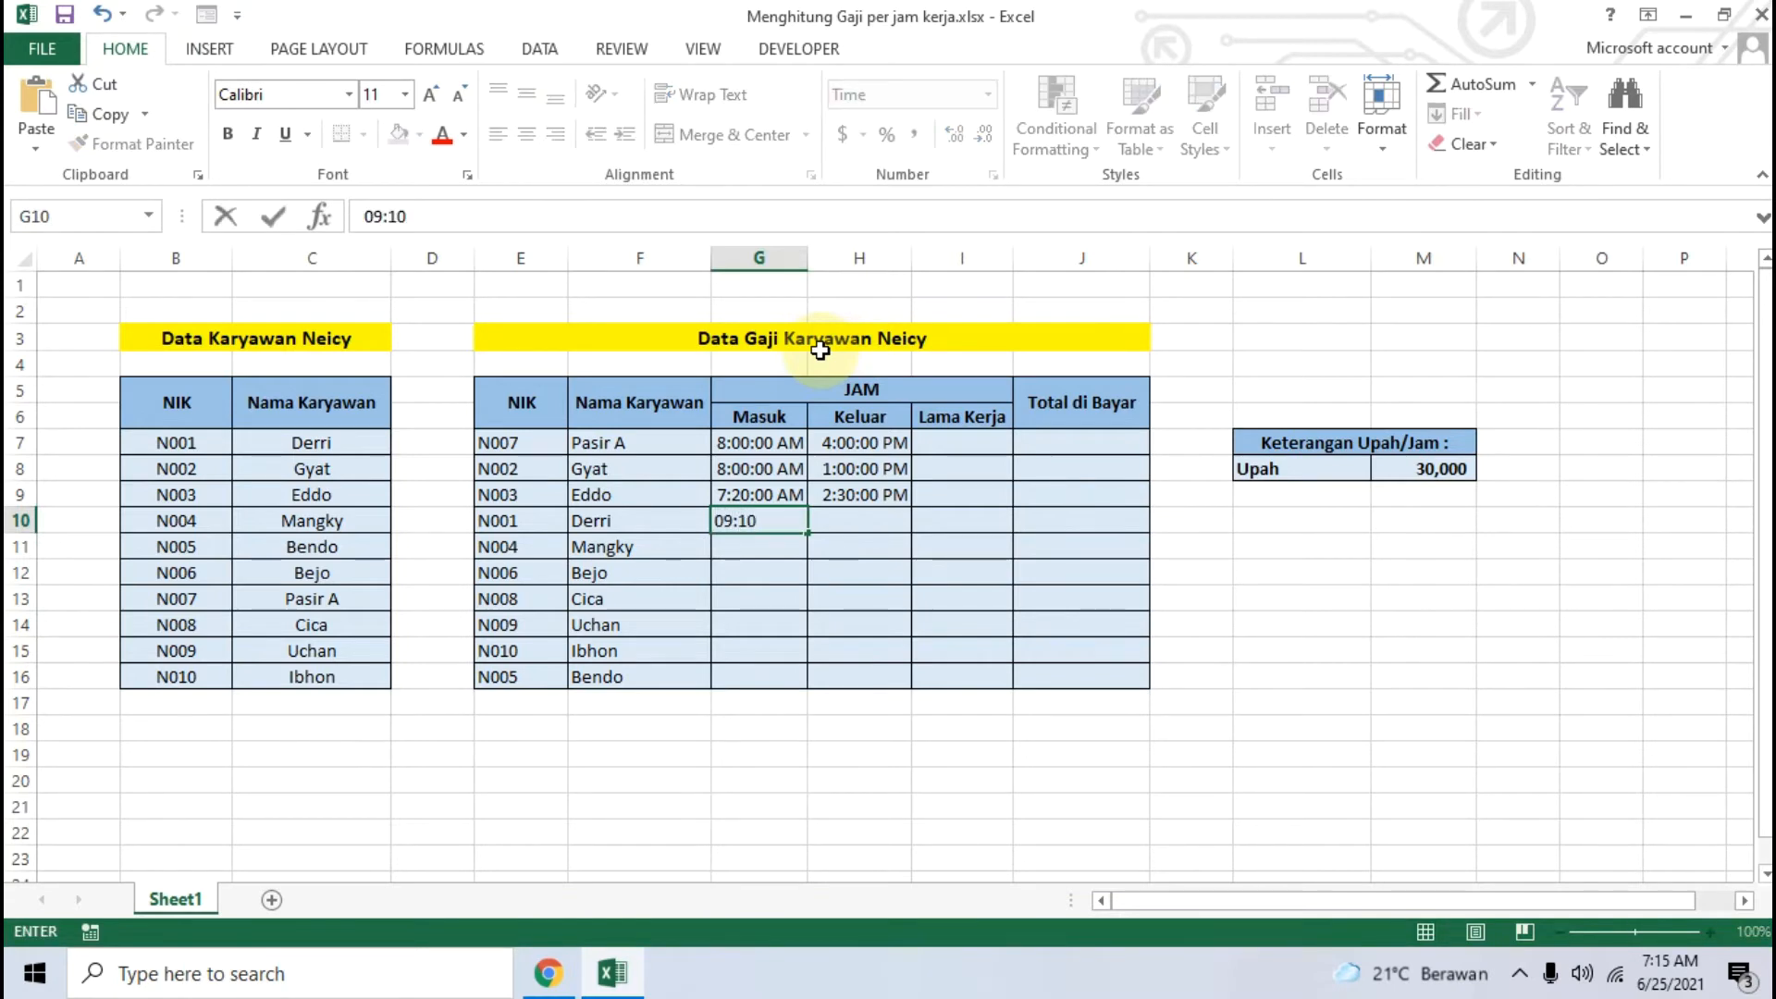
key("Return")
key("Right")
key("Up")
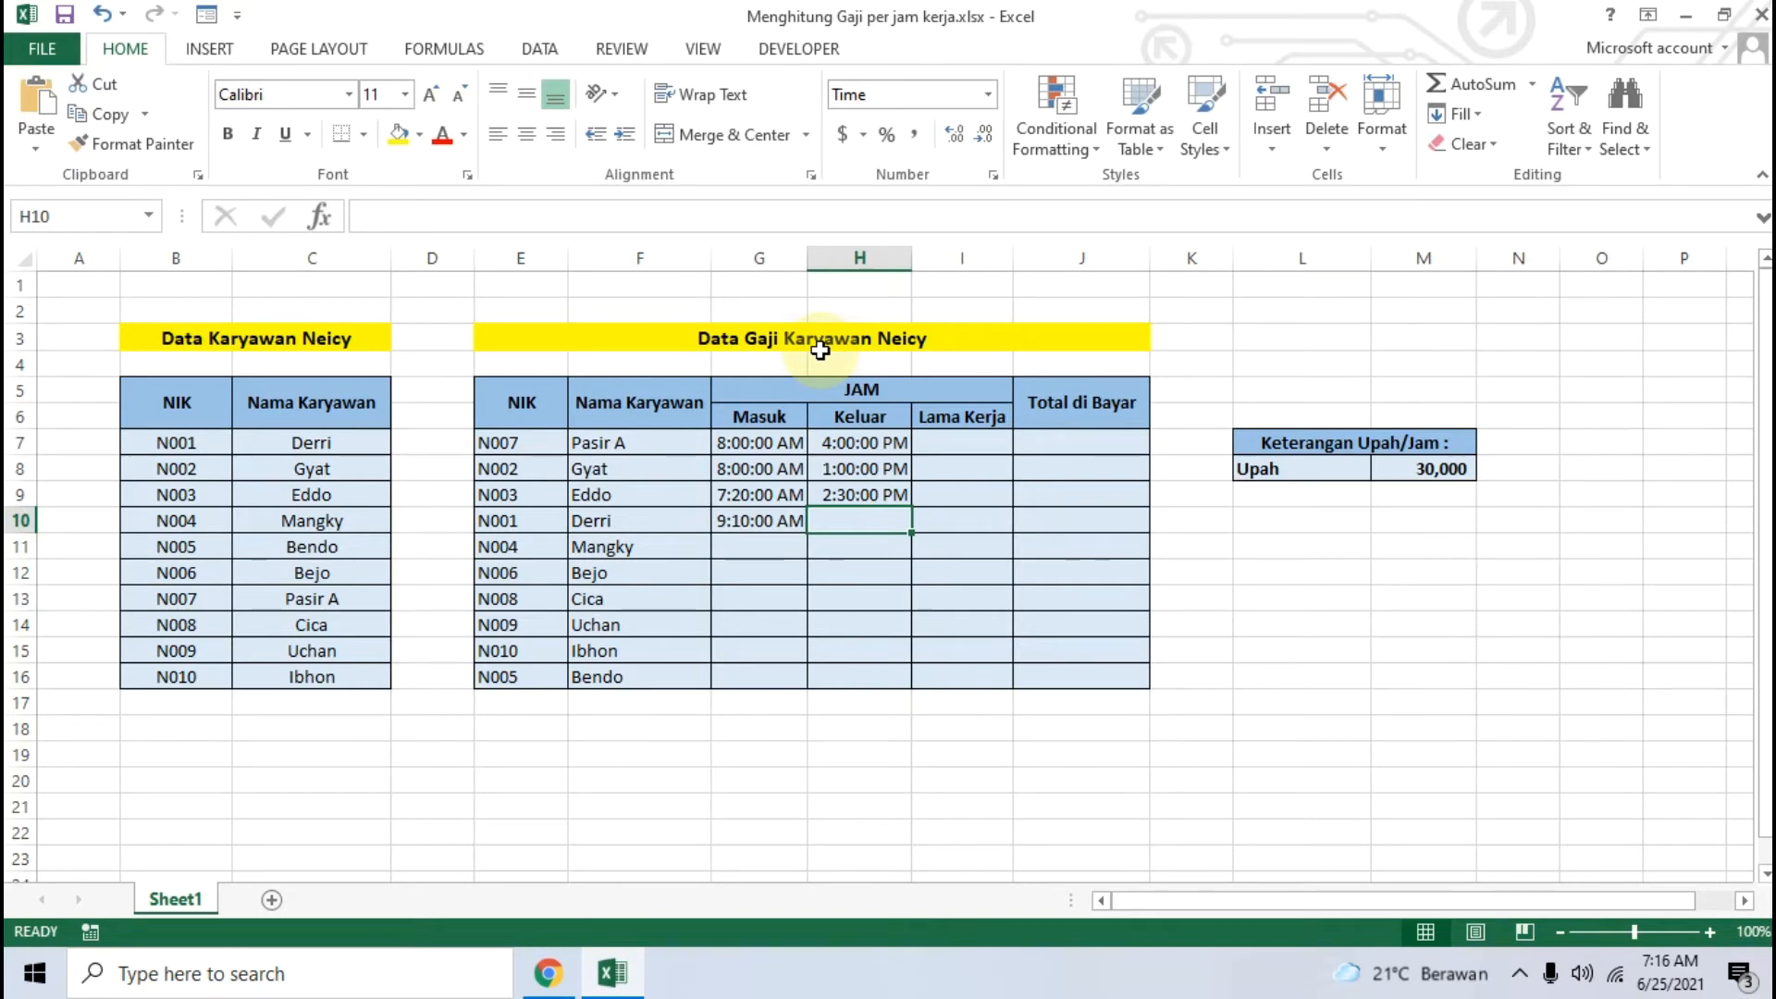
type("17")
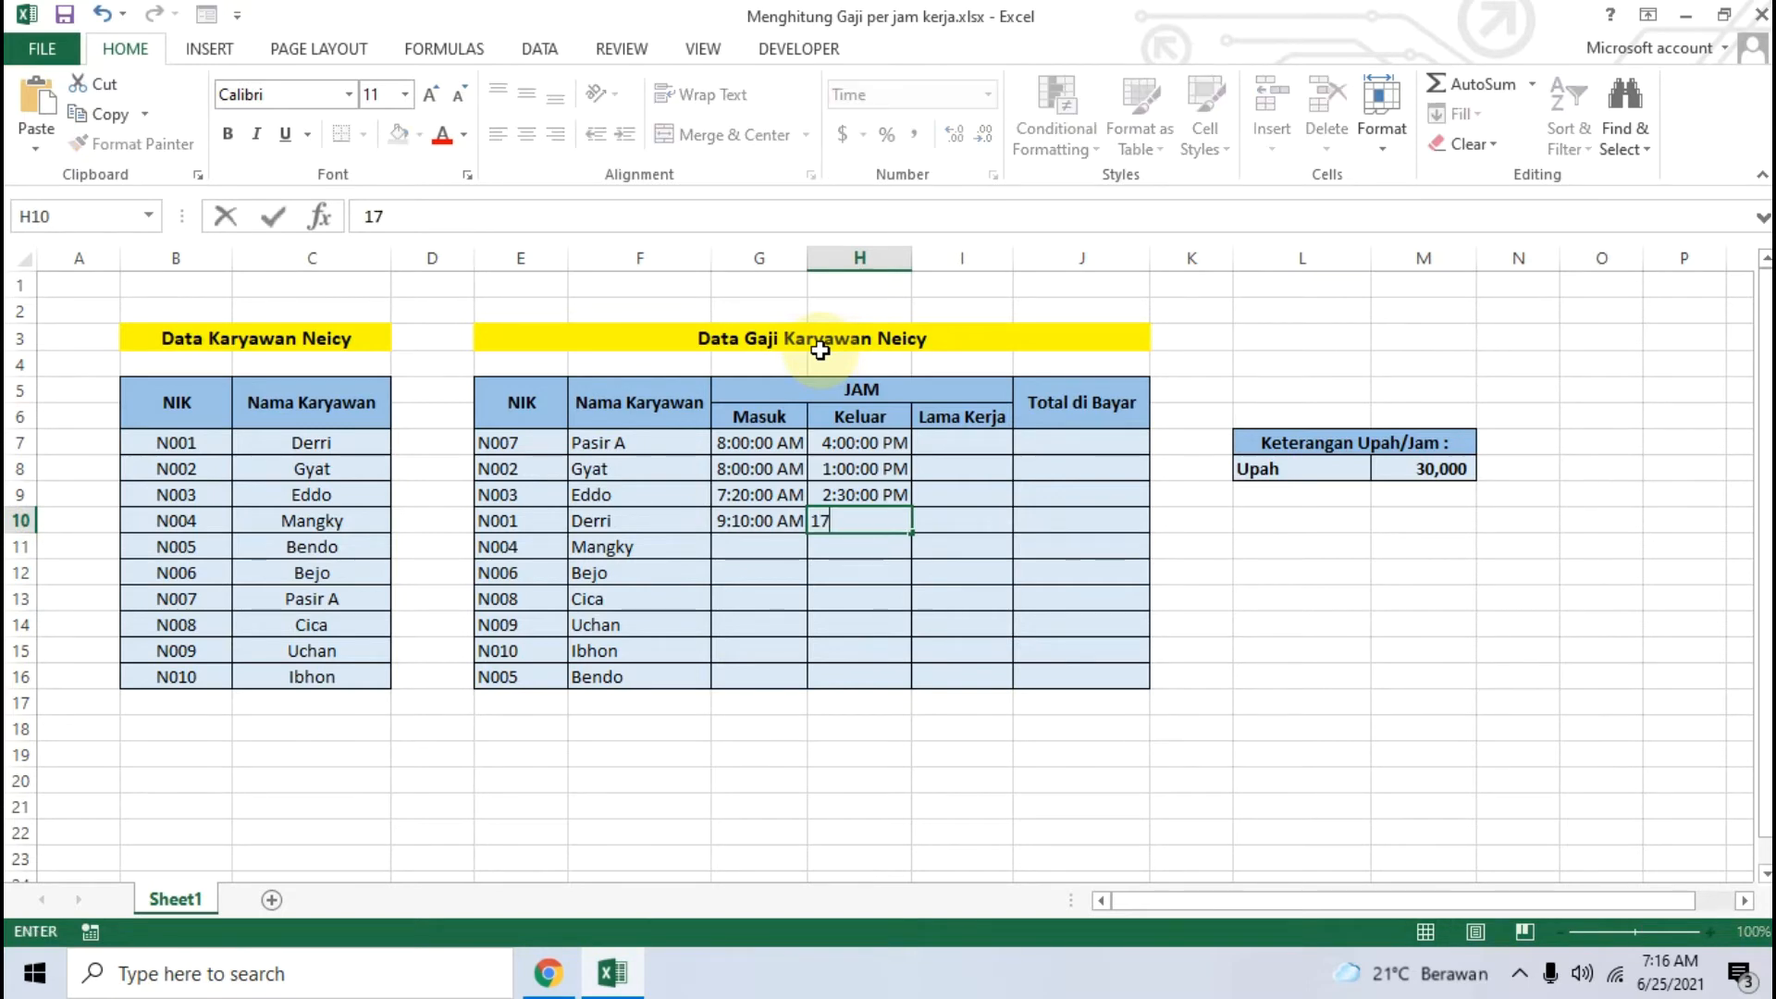
type(":00")
key("Return")
Enter 08:30 as the Masuk time in G11 and 18:00 as the Keluar time in H11.
key("Left")
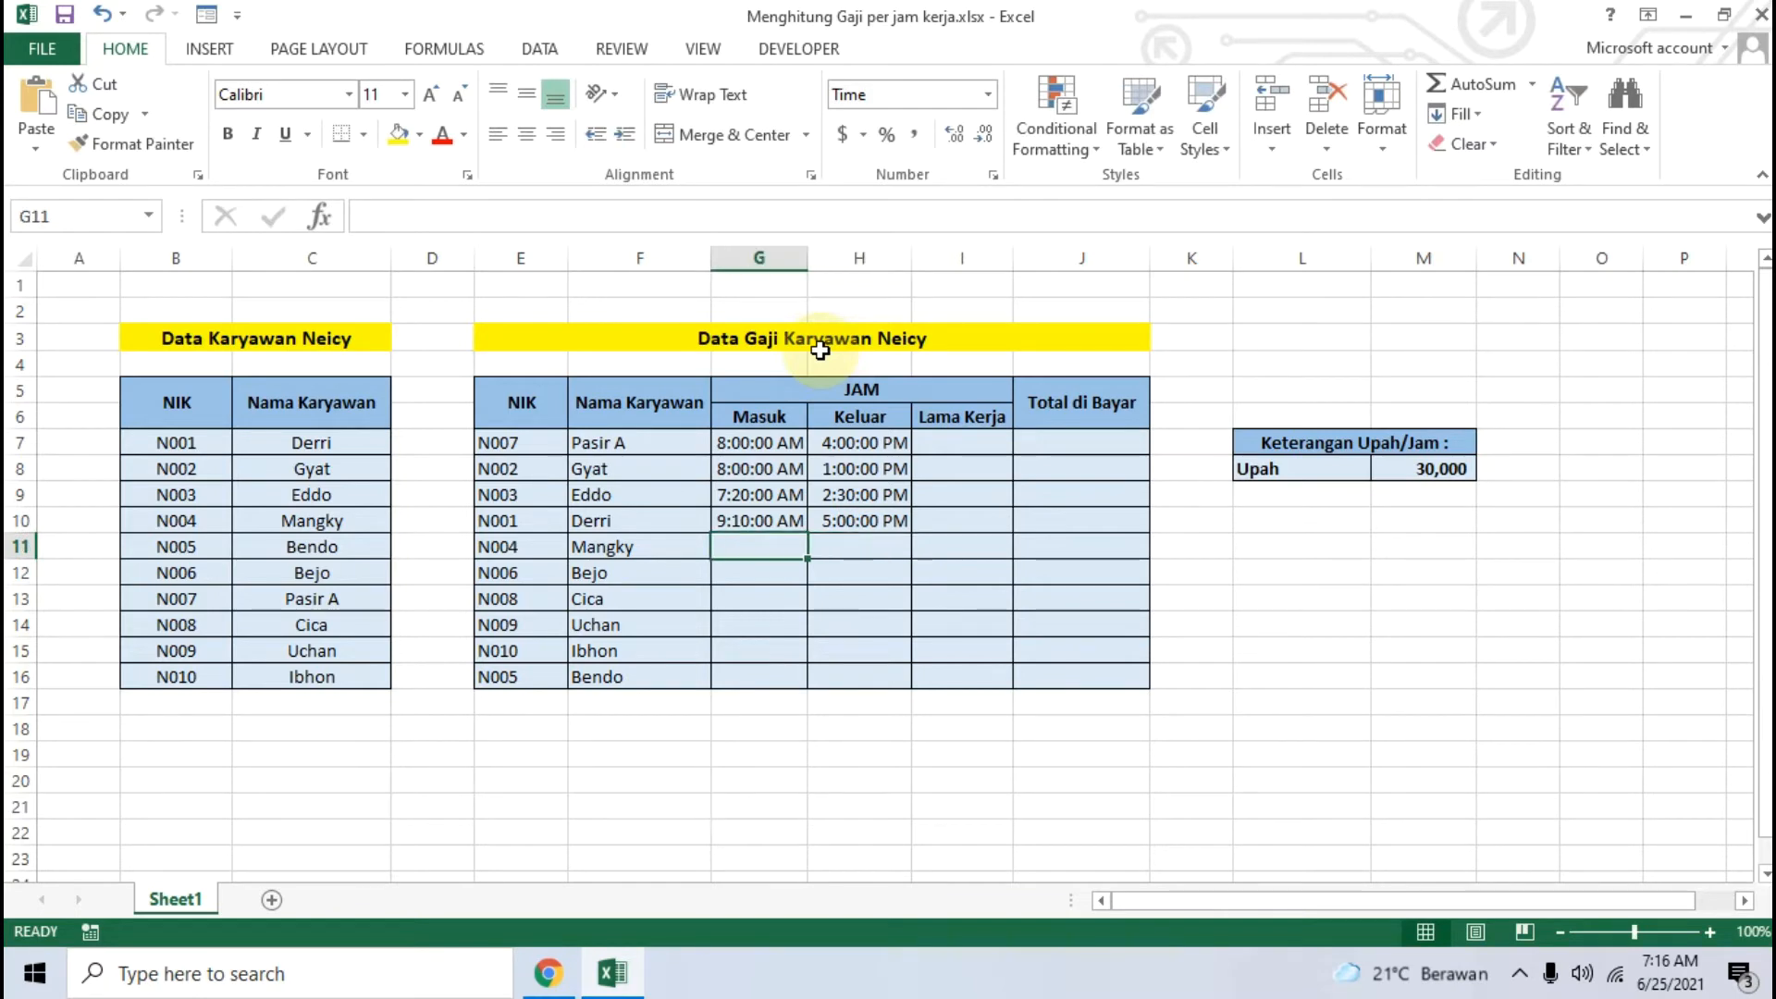
type("08:")
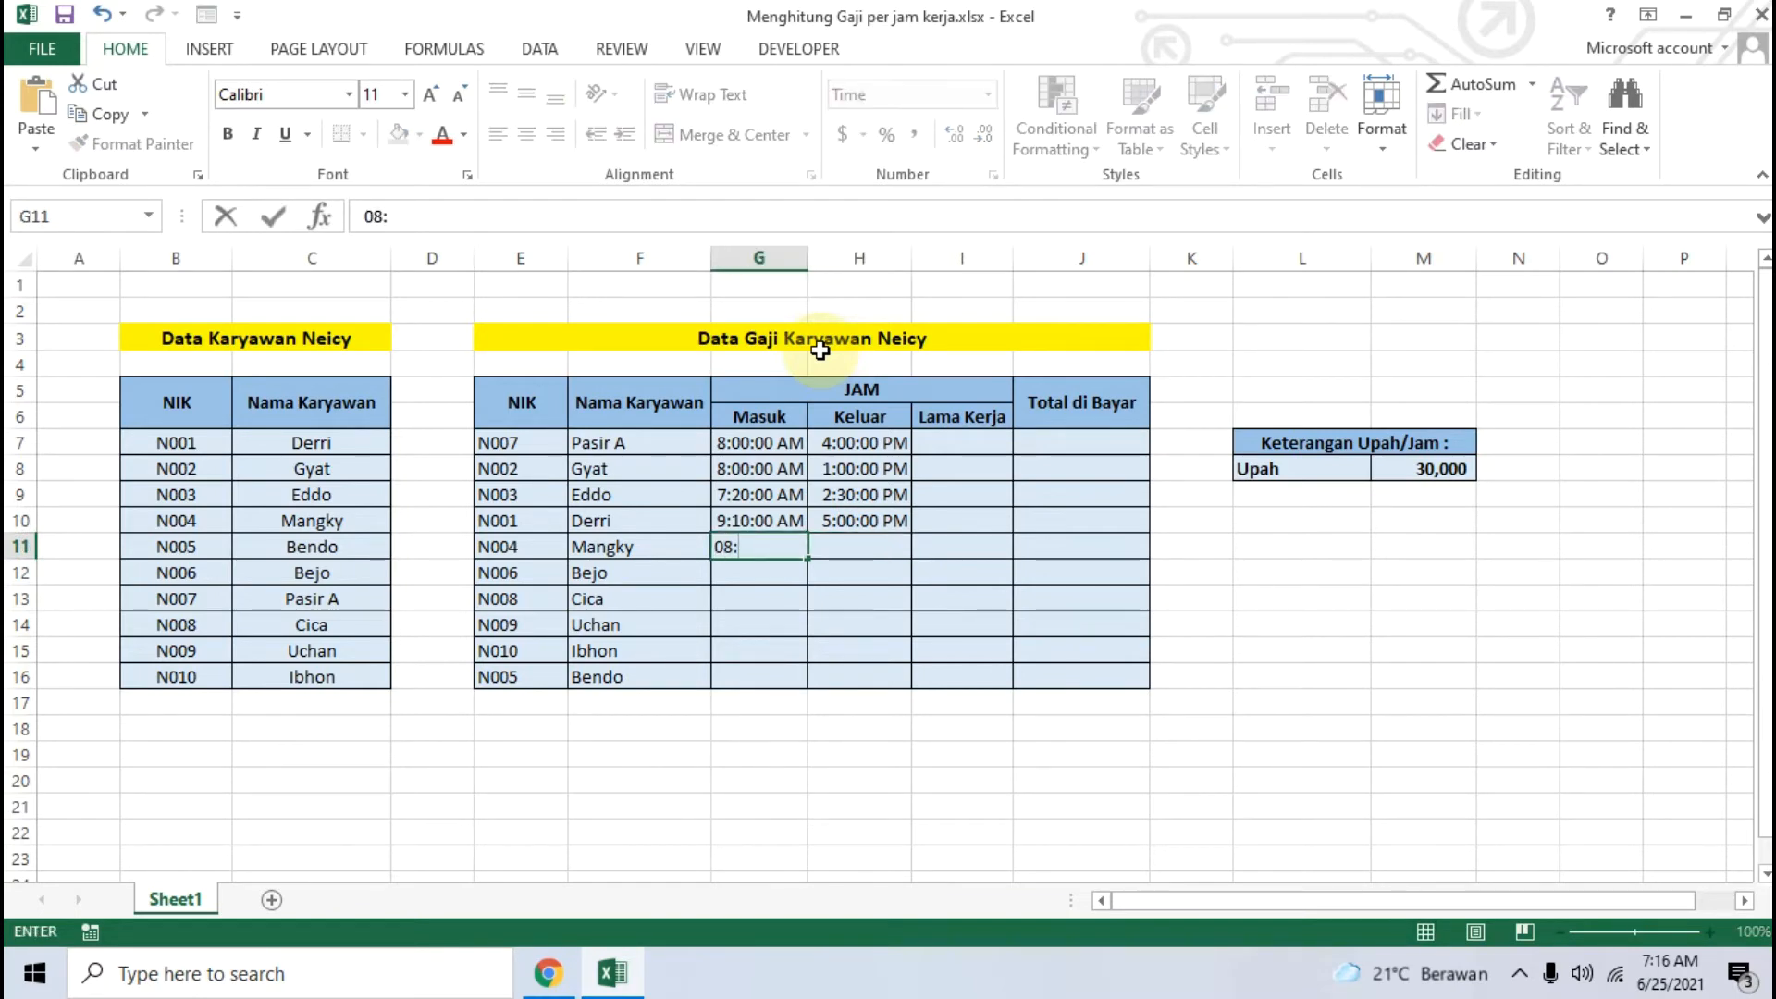
type("30")
key("Return")
key("Right")
key("Up")
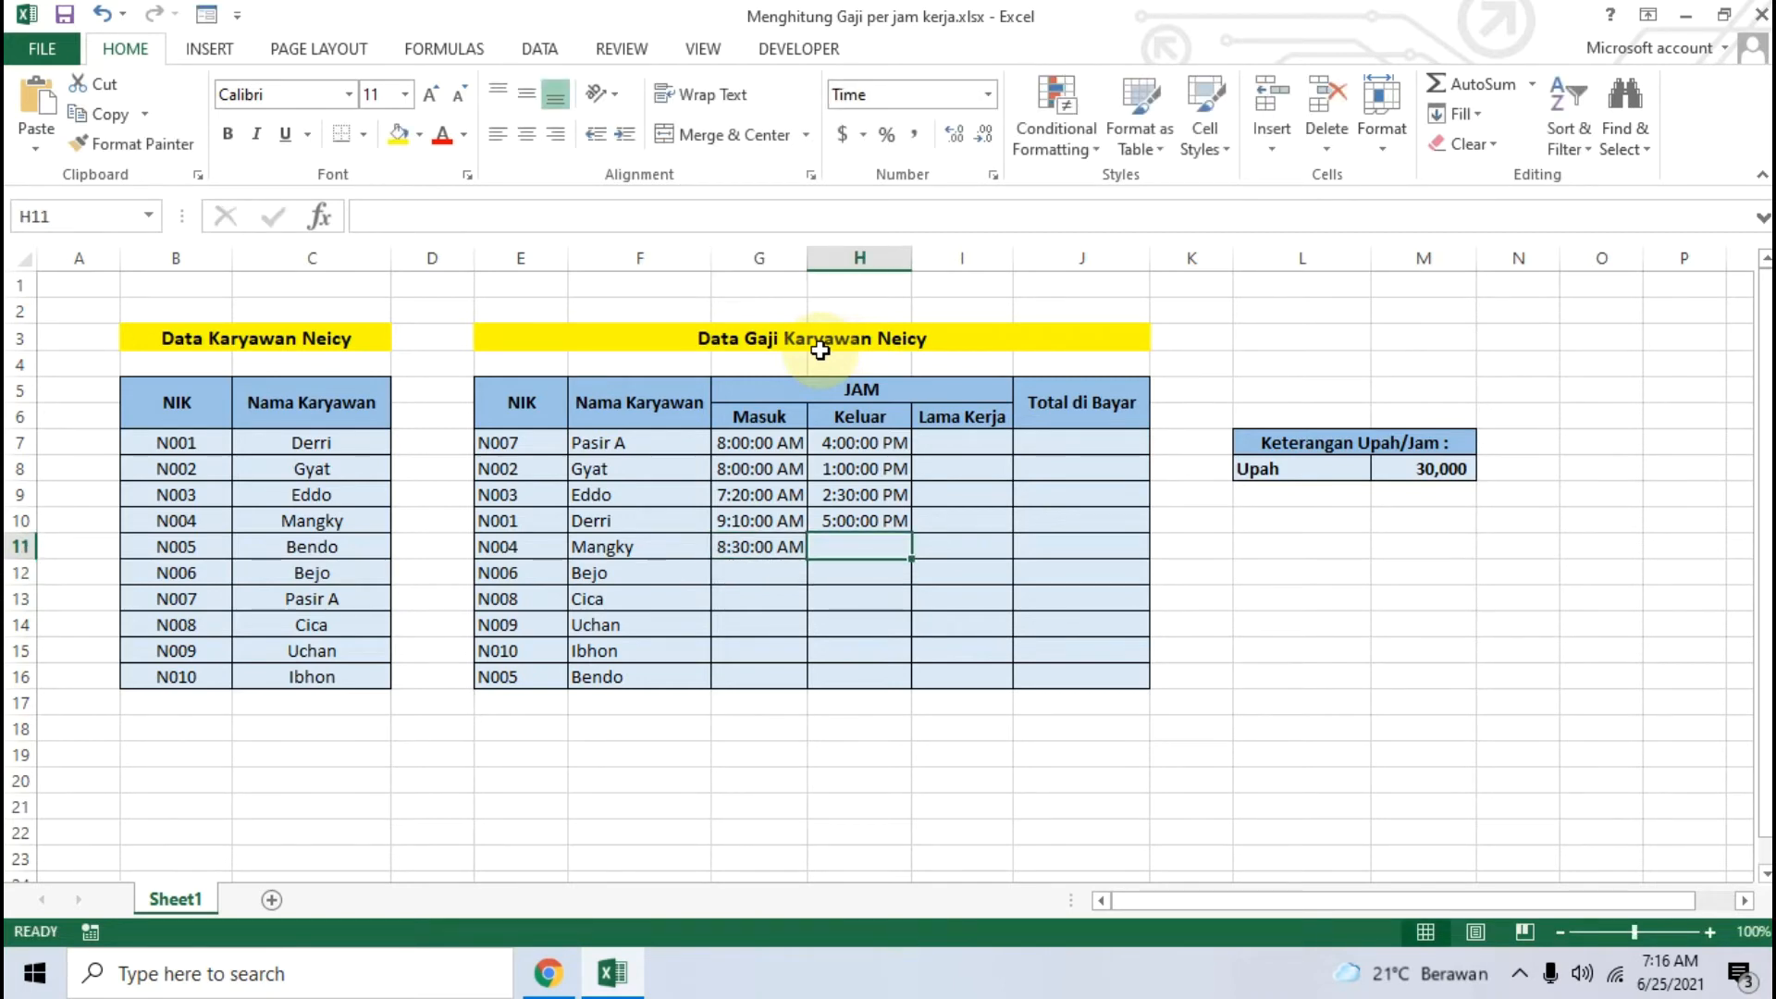
type("18:00")
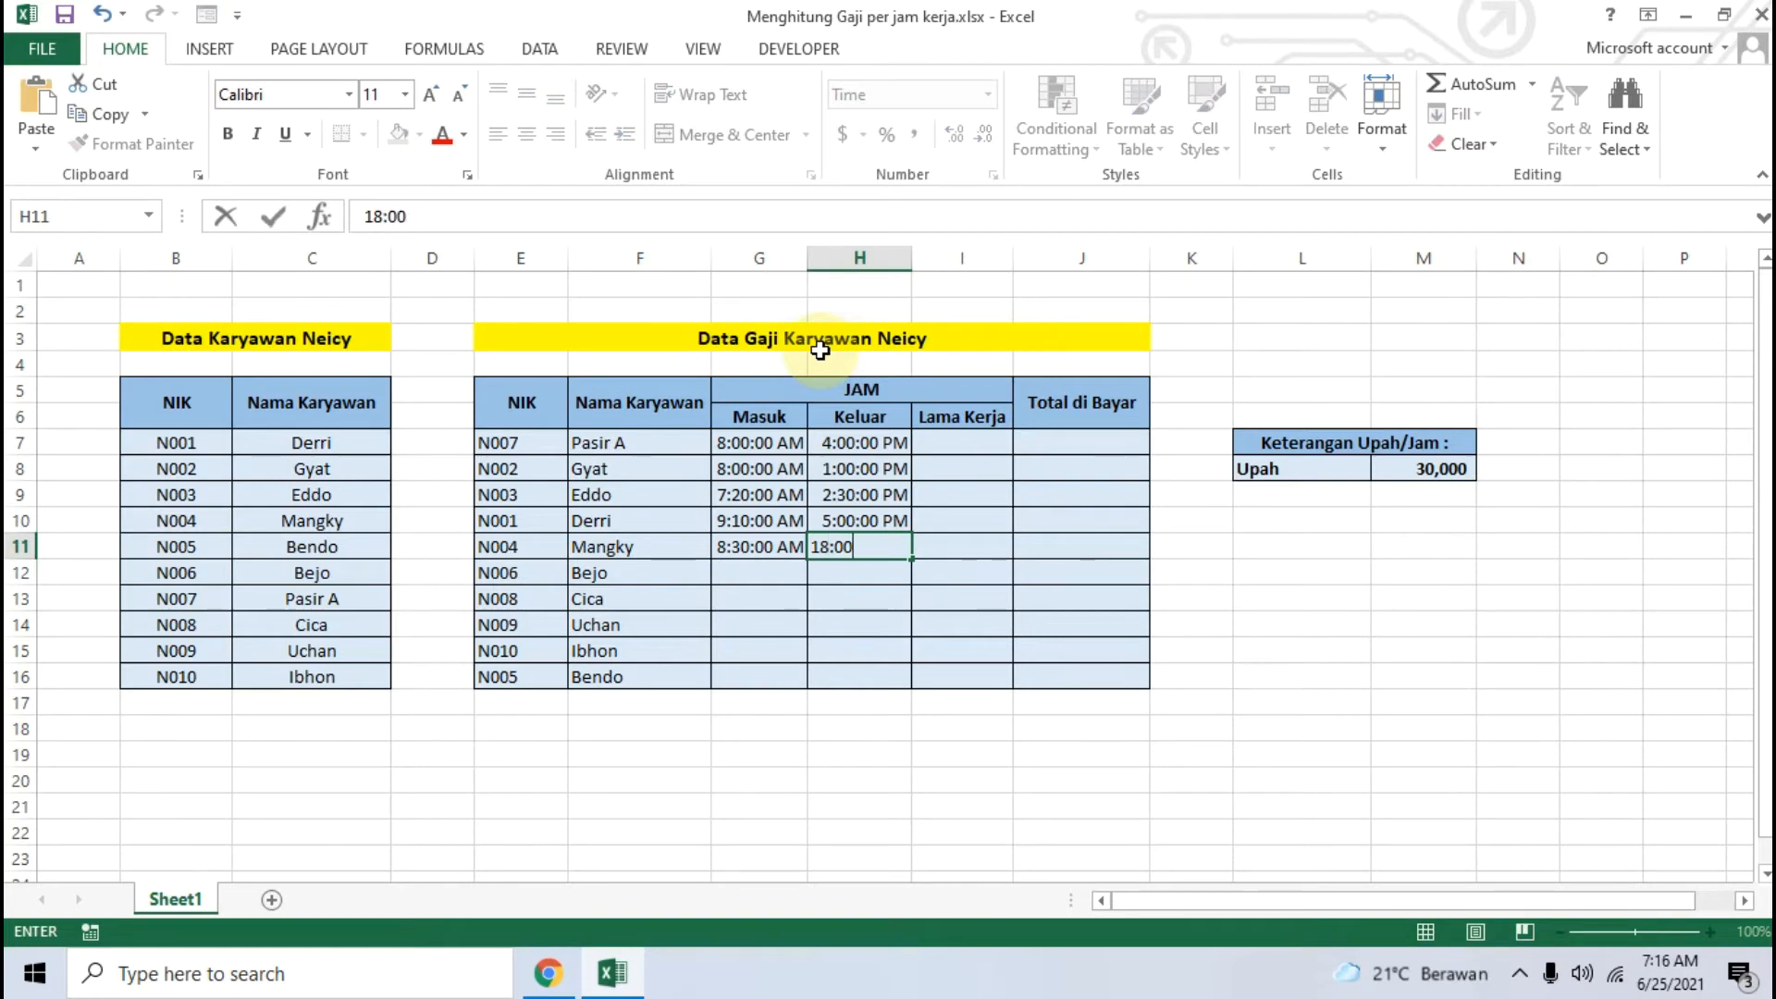
key("Return")
Enter 06:00 as the Masuk time in cell G12.
key("Left")
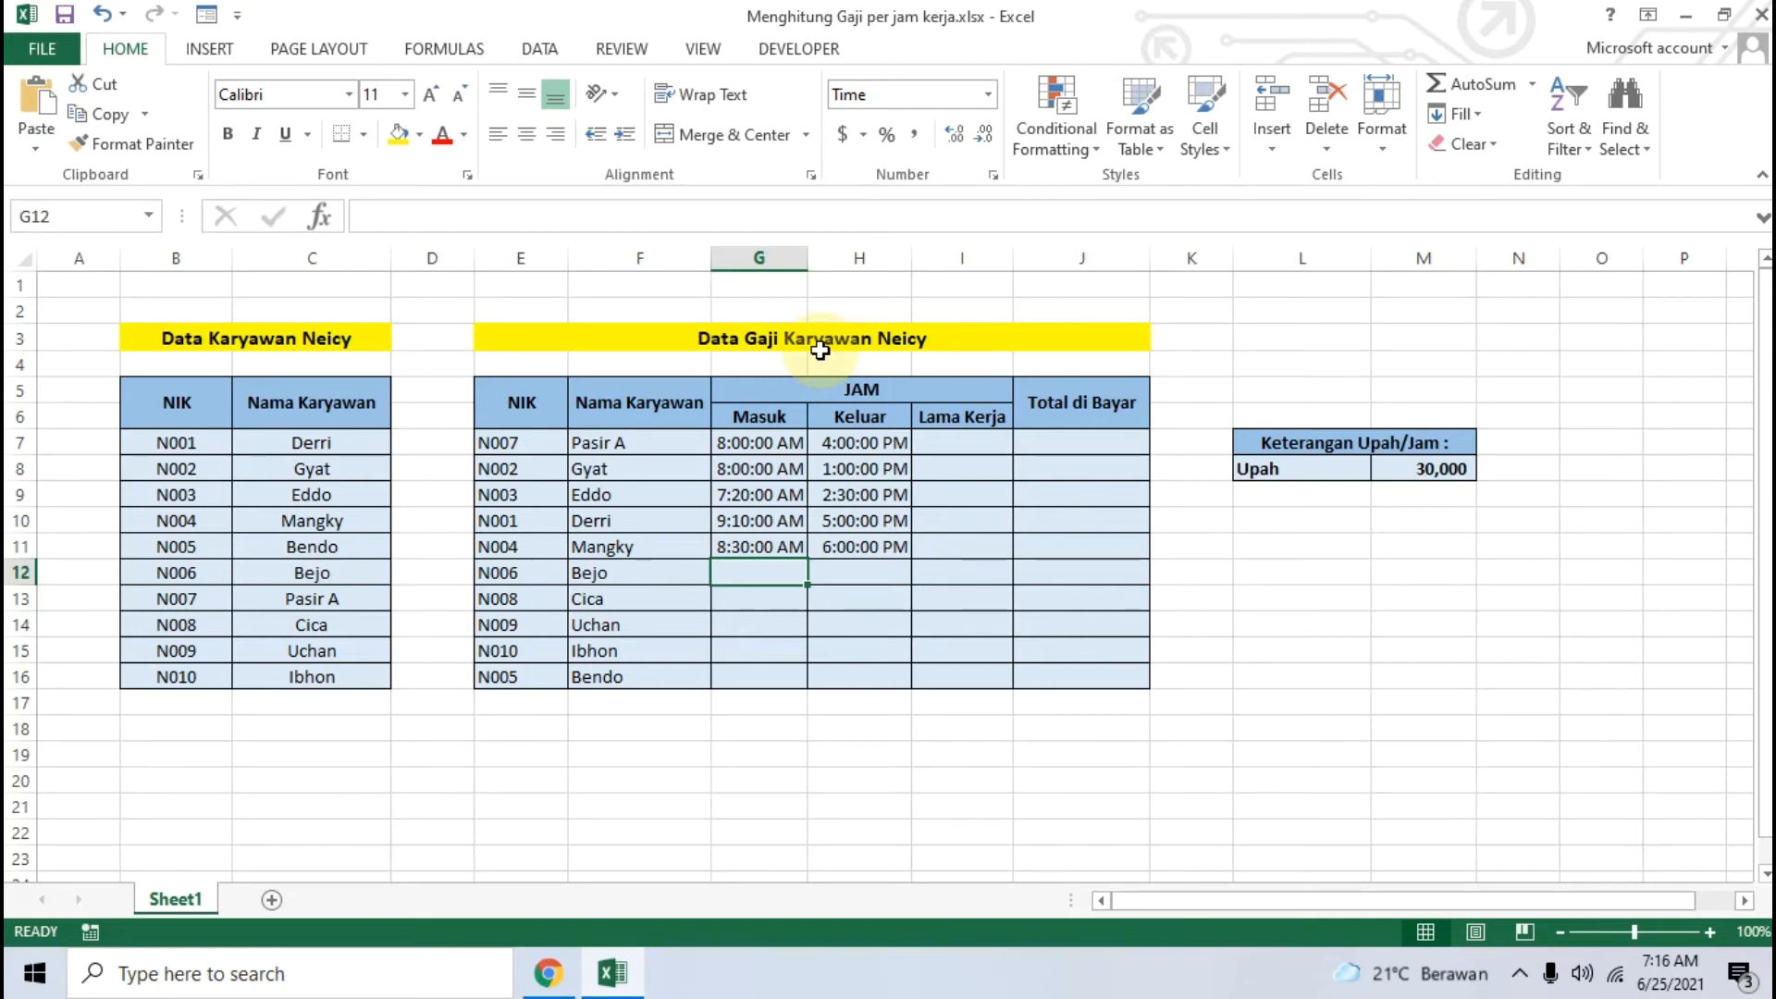
type("06:00")
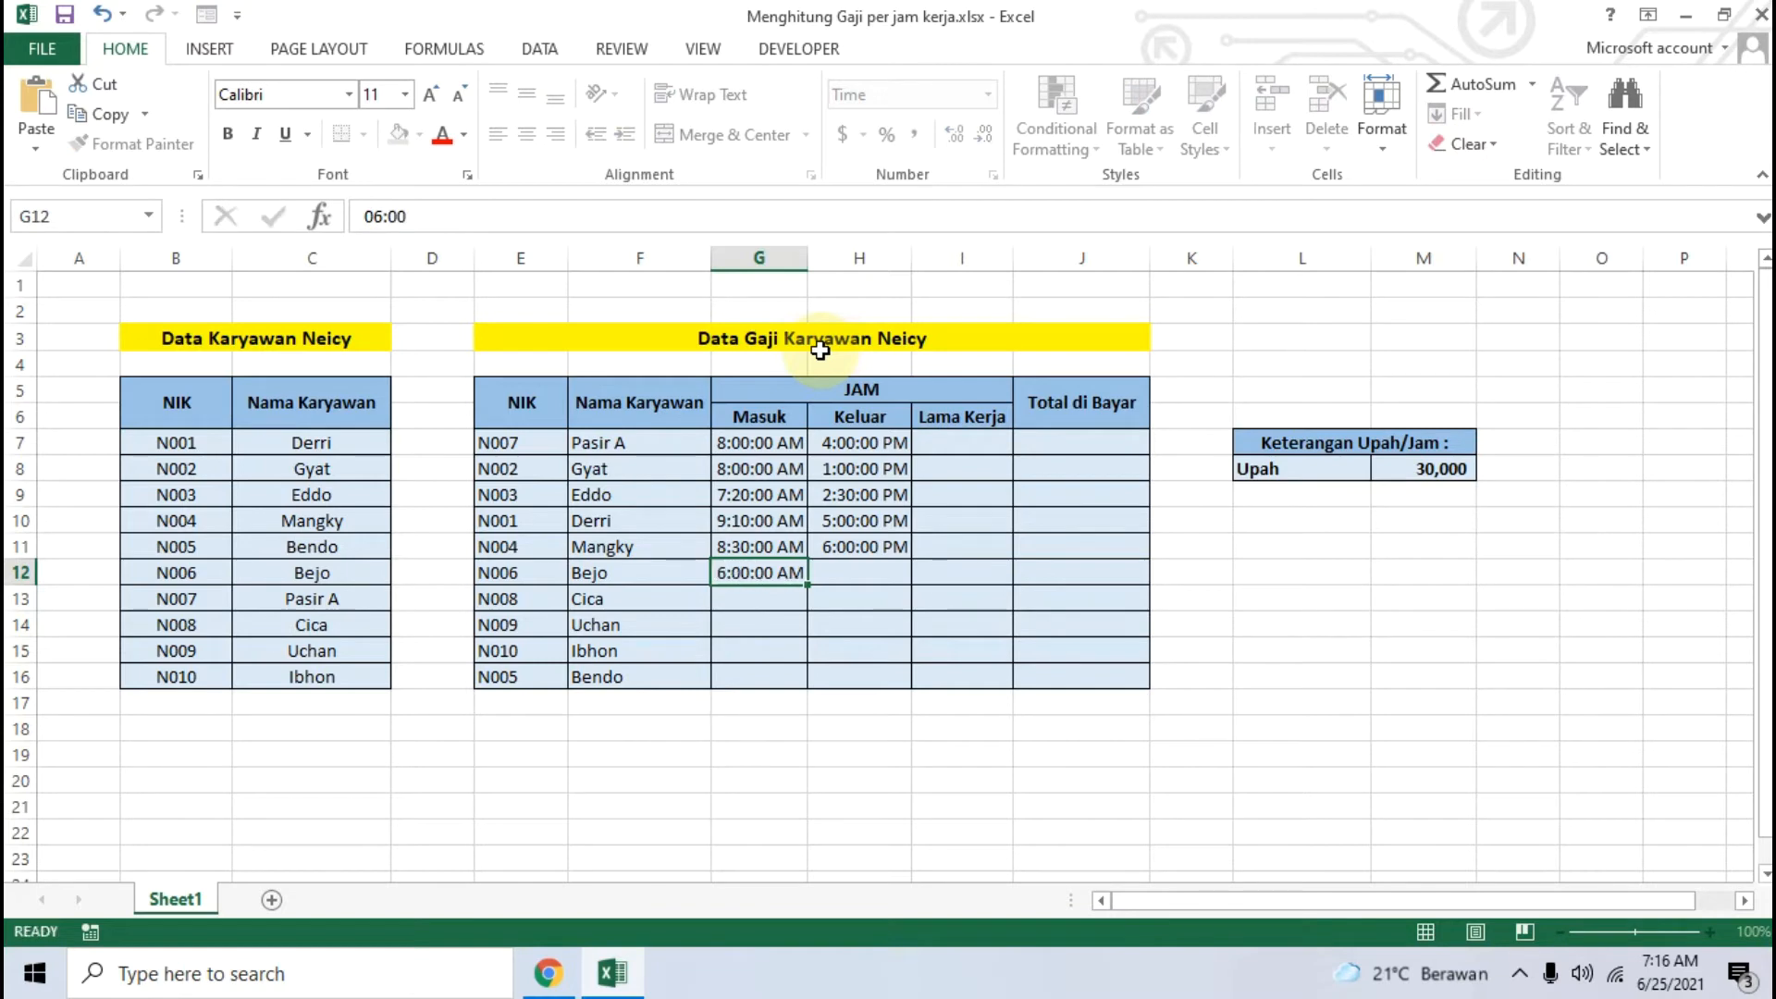